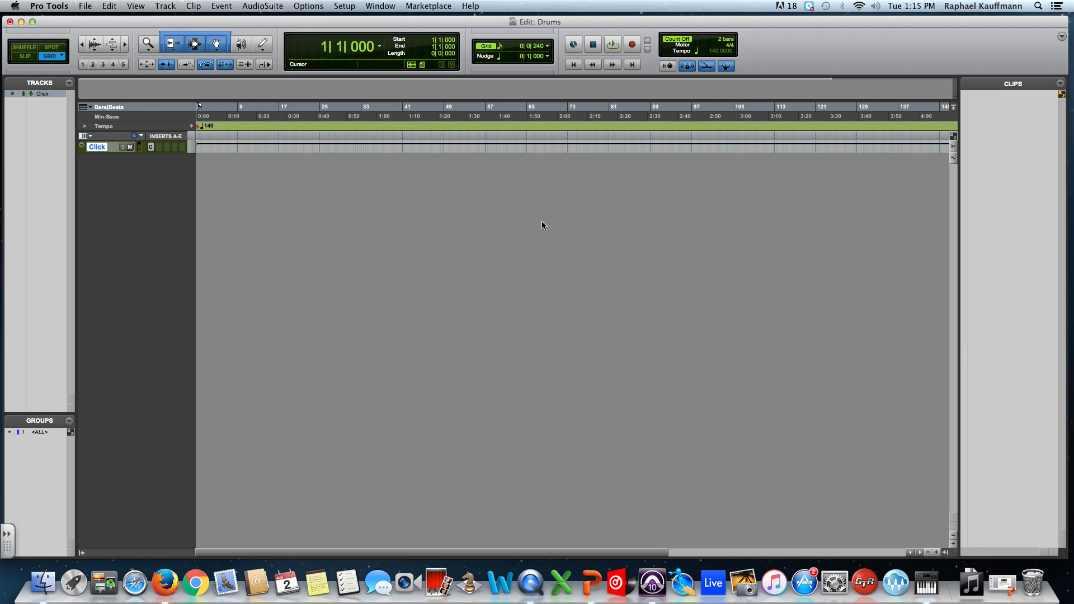
# Step: Set the session tempo to 85 BPM from bar 1 and audition the click track
pyautogui.press('space')
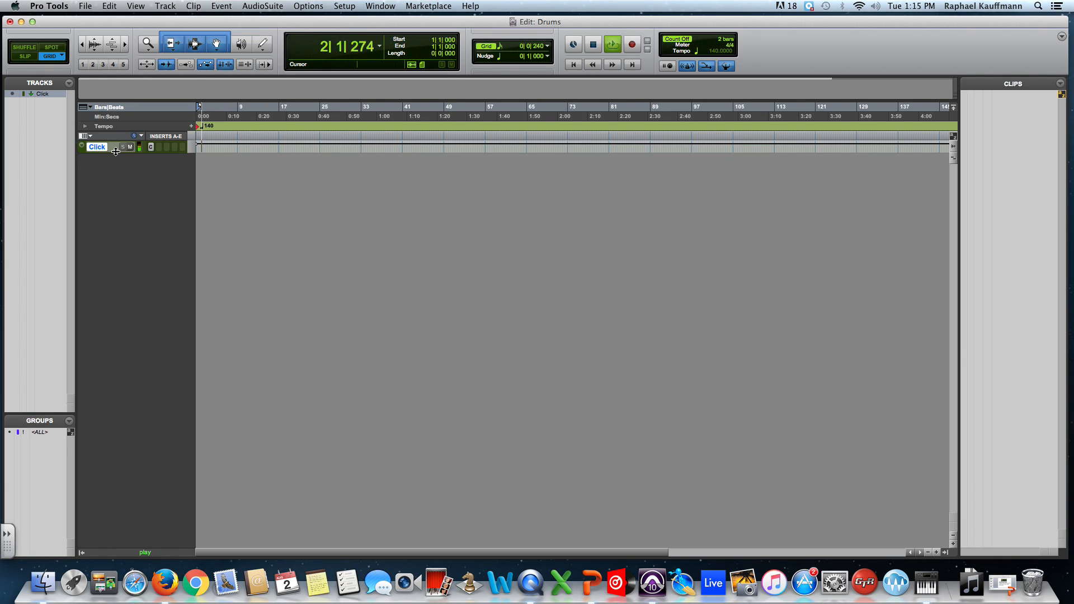
pyautogui.press('space')
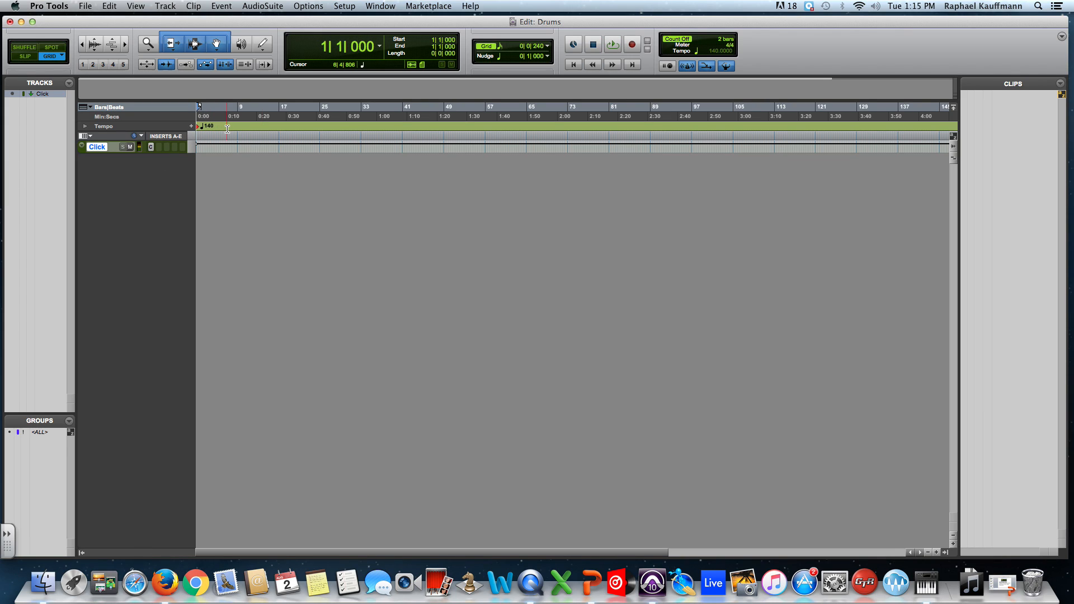
pyautogui.click(191, 126)
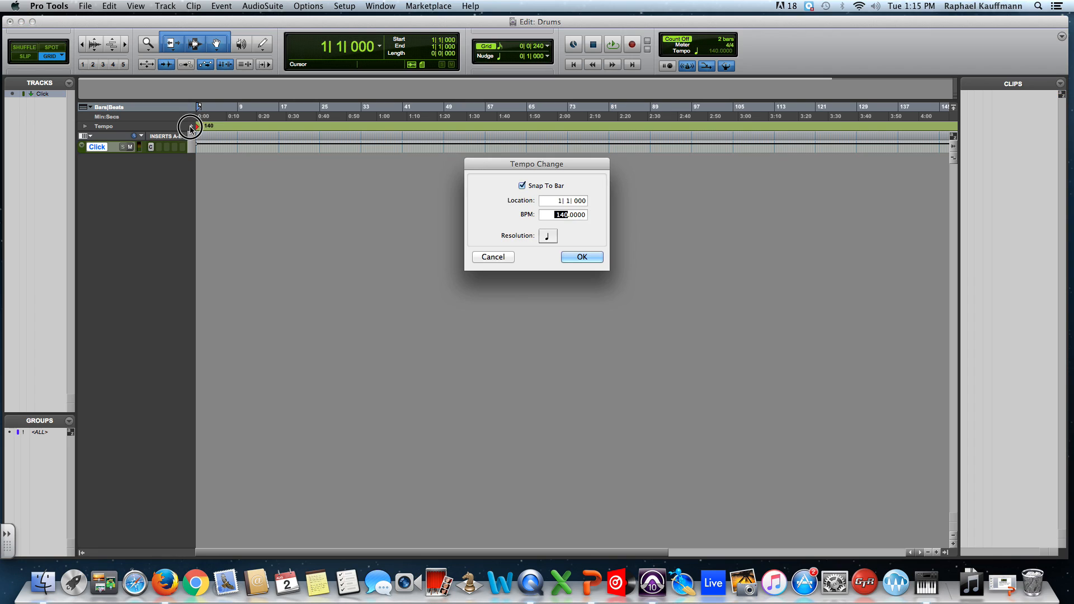
pyautogui.write('90')
pyautogui.write('120')
pyautogui.write('85')
pyautogui.press('Return')
pyautogui.press('space')
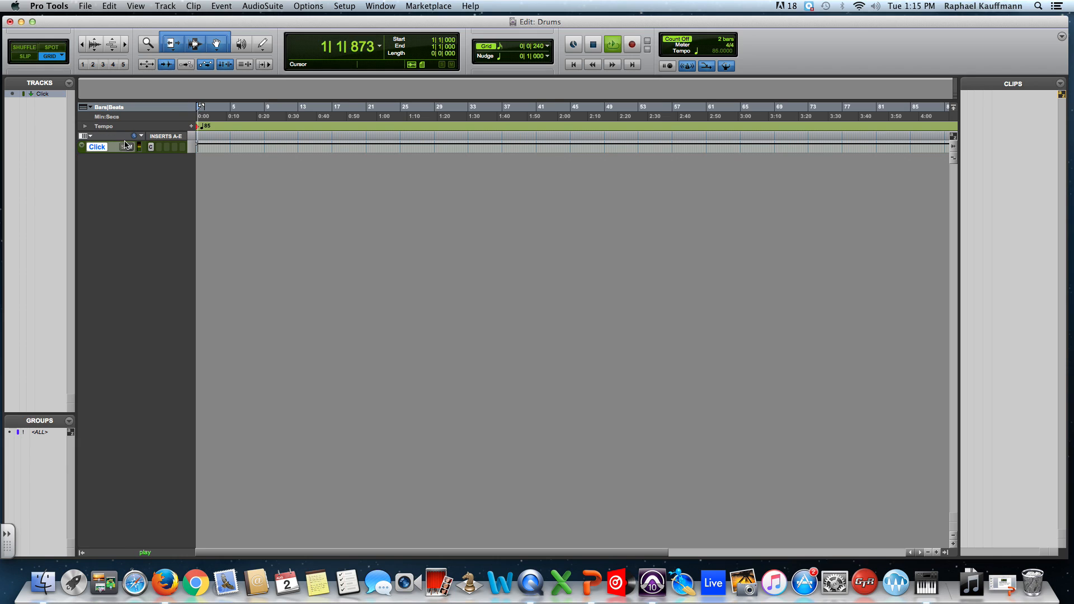
pyautogui.press('space')
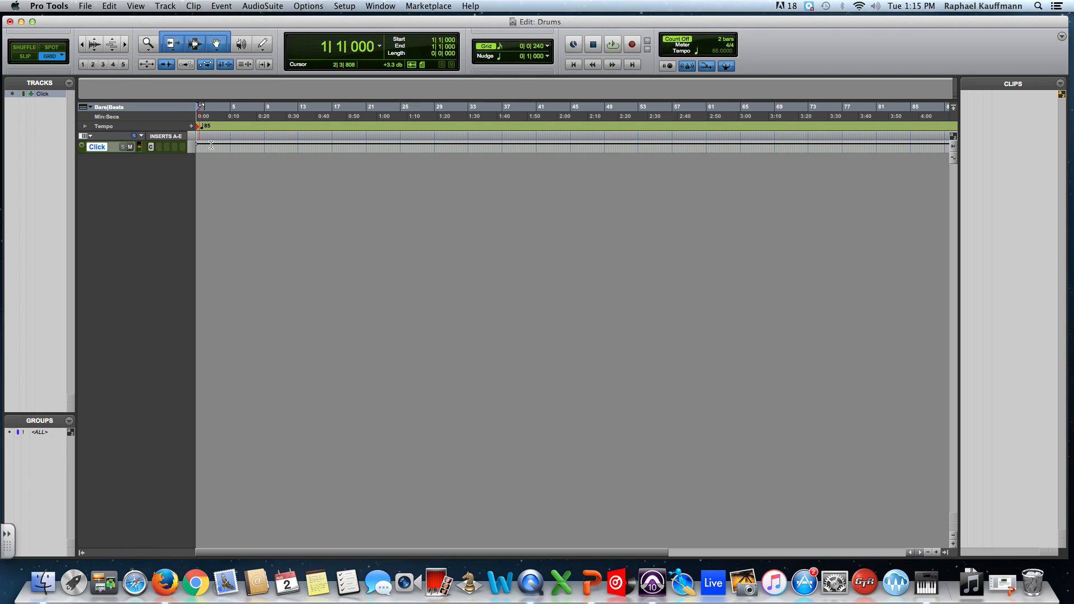
# Step: Create one new mono instrument track in ticks
pyautogui.click(168, 5)
pyautogui.click(170, 19)
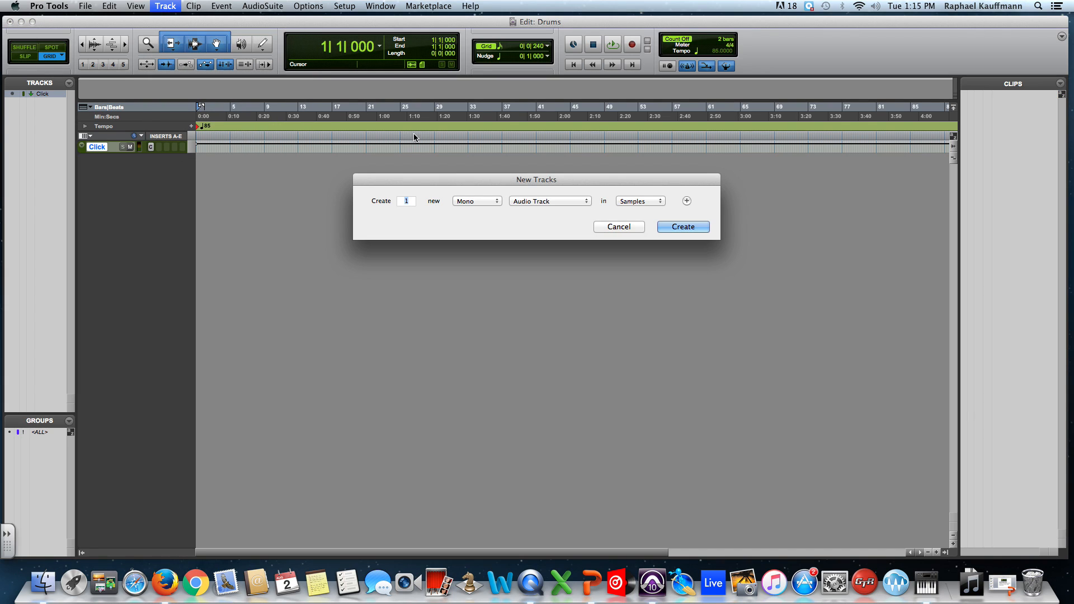
pyautogui.click(523, 201)
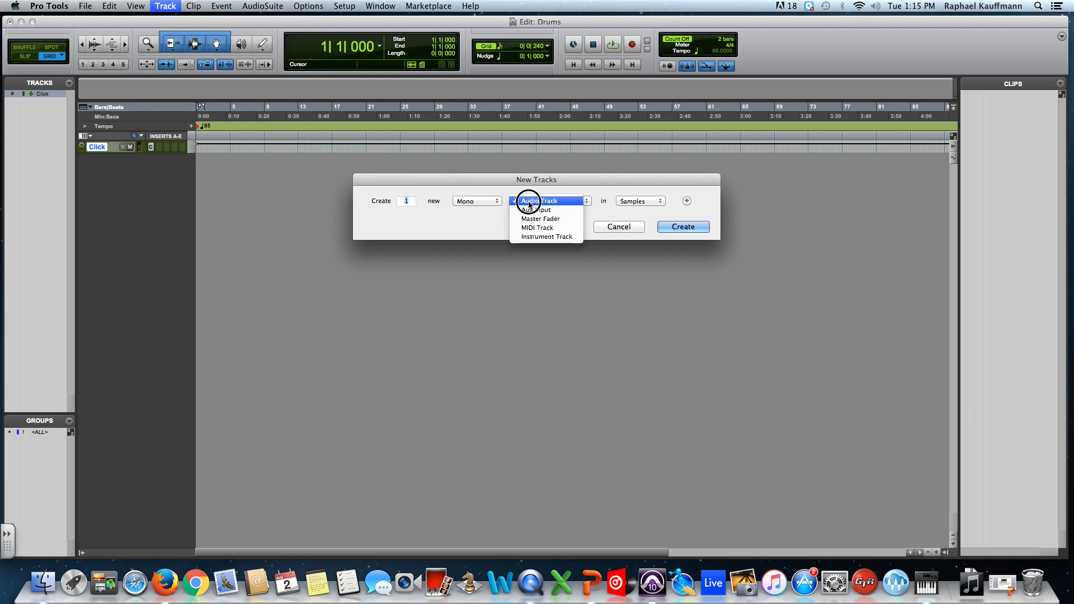
pyautogui.click(548, 236)
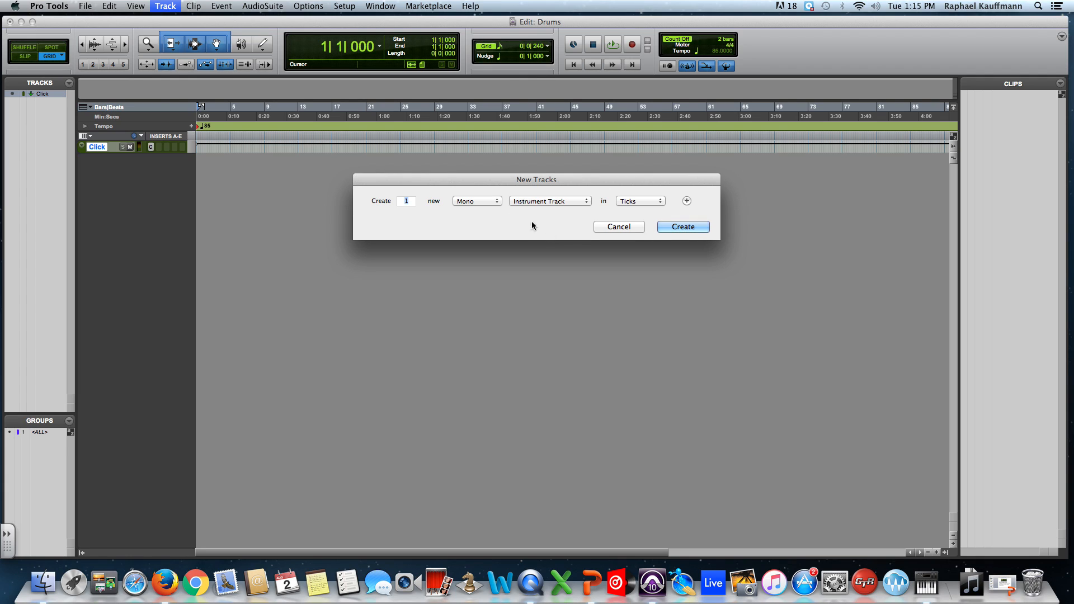
pyautogui.click(671, 227)
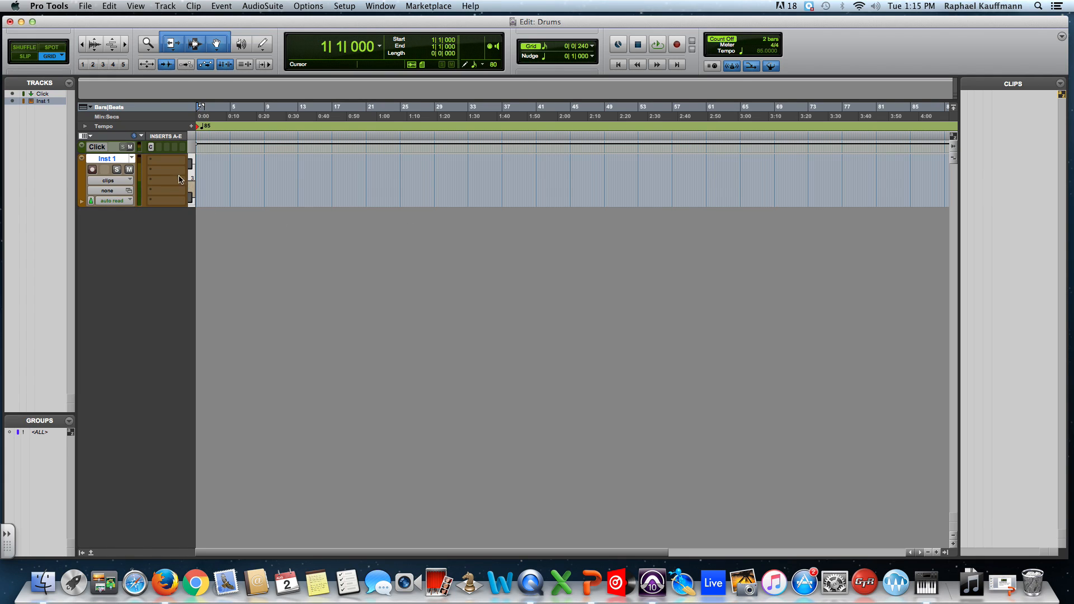
# Step: Rename the new instrument track as Drums
pyautogui.doubleClick(104, 160)
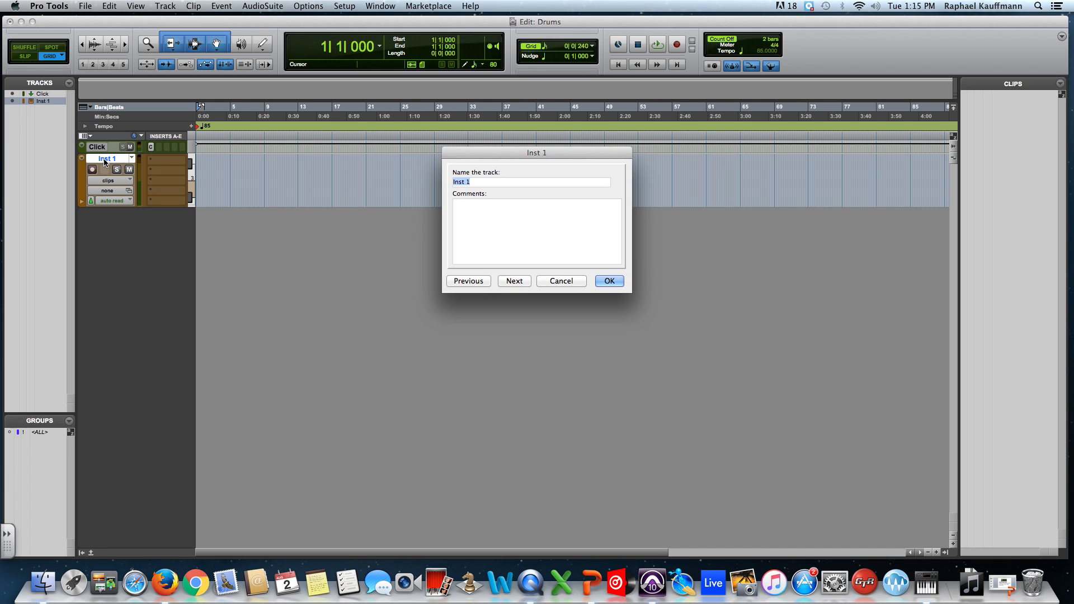
pyautogui.write('Drums')
pyautogui.press('Return')
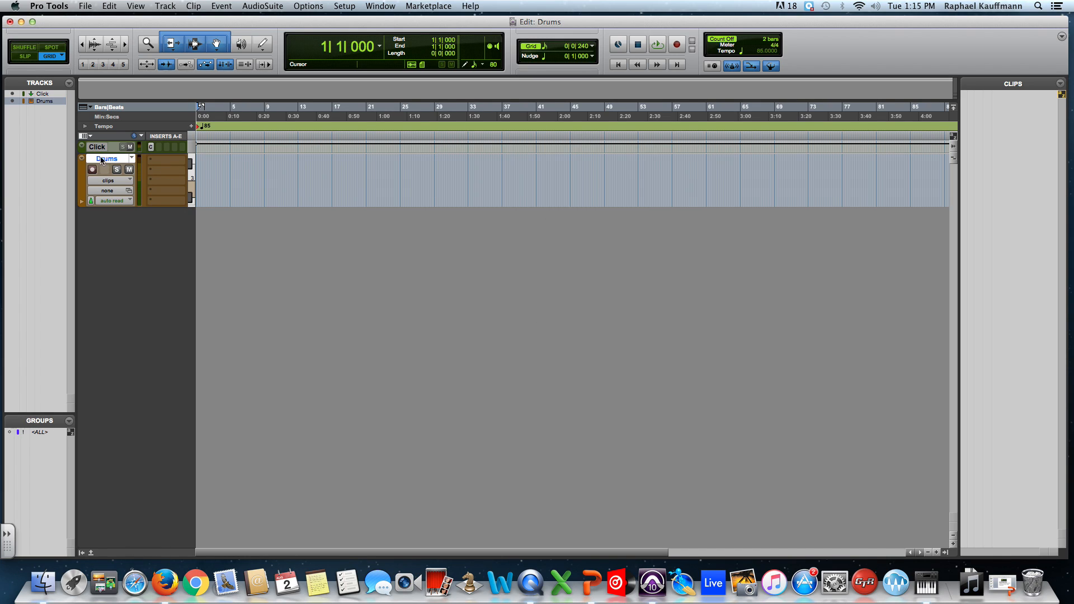
# Step: Insert the Xpand2 (mono) instrument plug-in in the first insert slot of the Drums track
pyautogui.click(168, 161)
pyautogui.moveTo(195, 182)
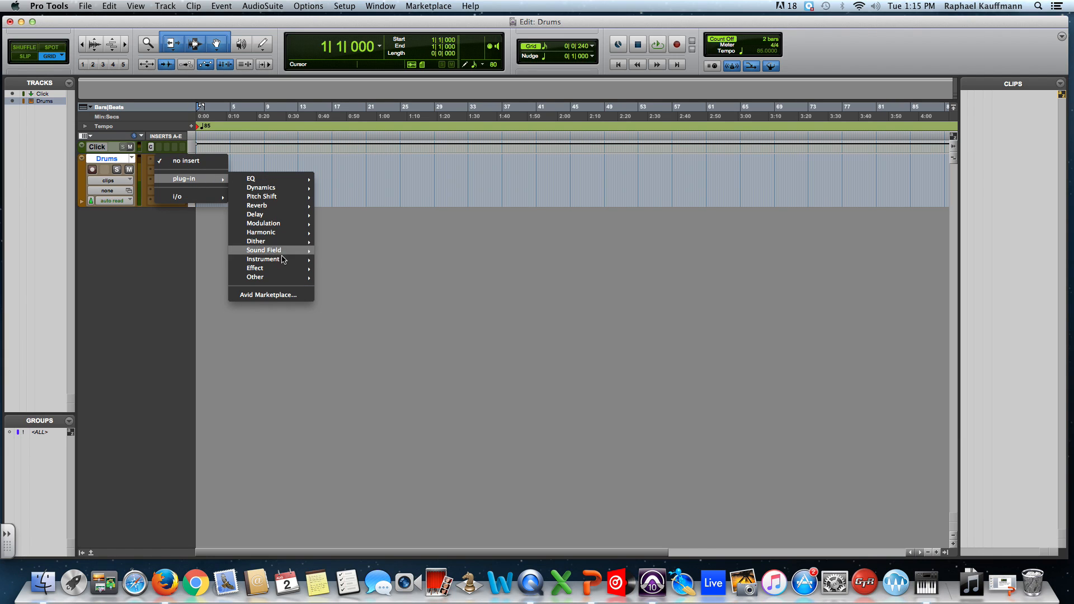
pyautogui.moveTo(285, 262)
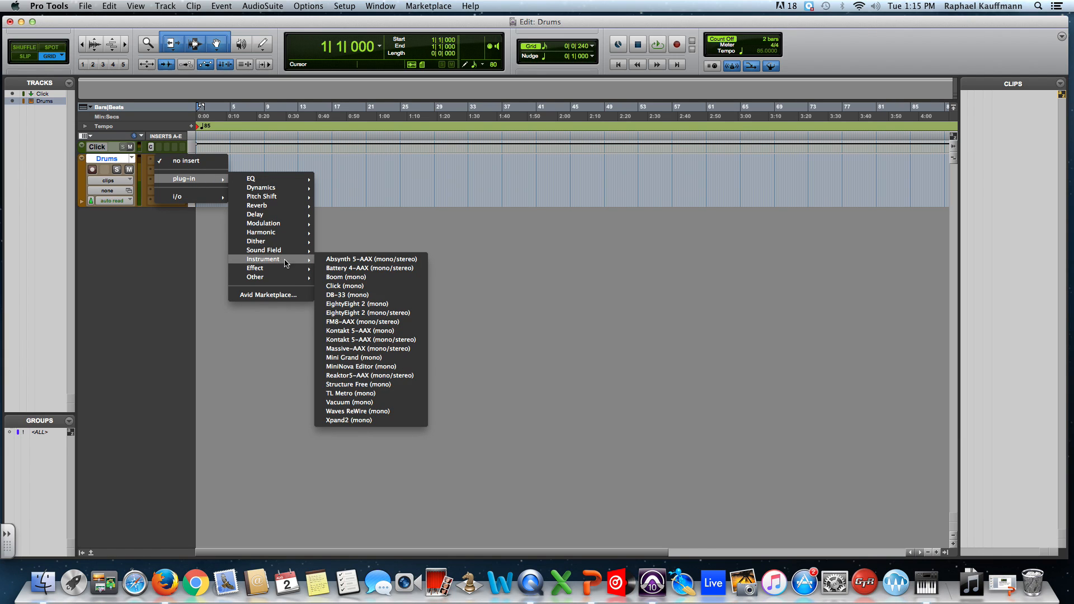
pyautogui.click(378, 420)
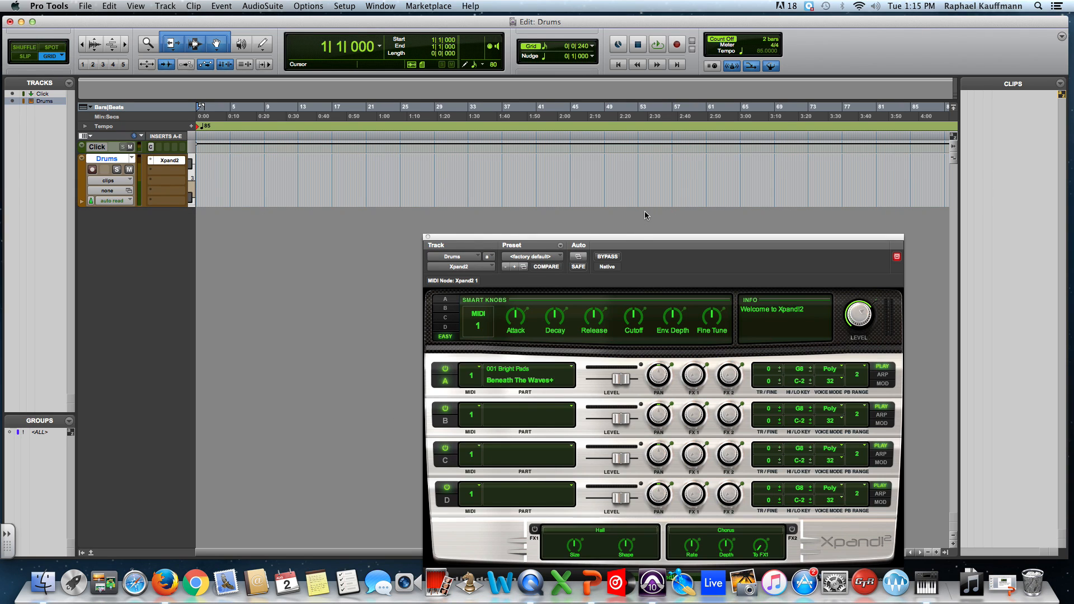
# Step: Load the +01 Urban Beat preset from Xpand2's 26 Drums category and move the plug-in window clear of the Drums track
pyautogui.click(540, 257)
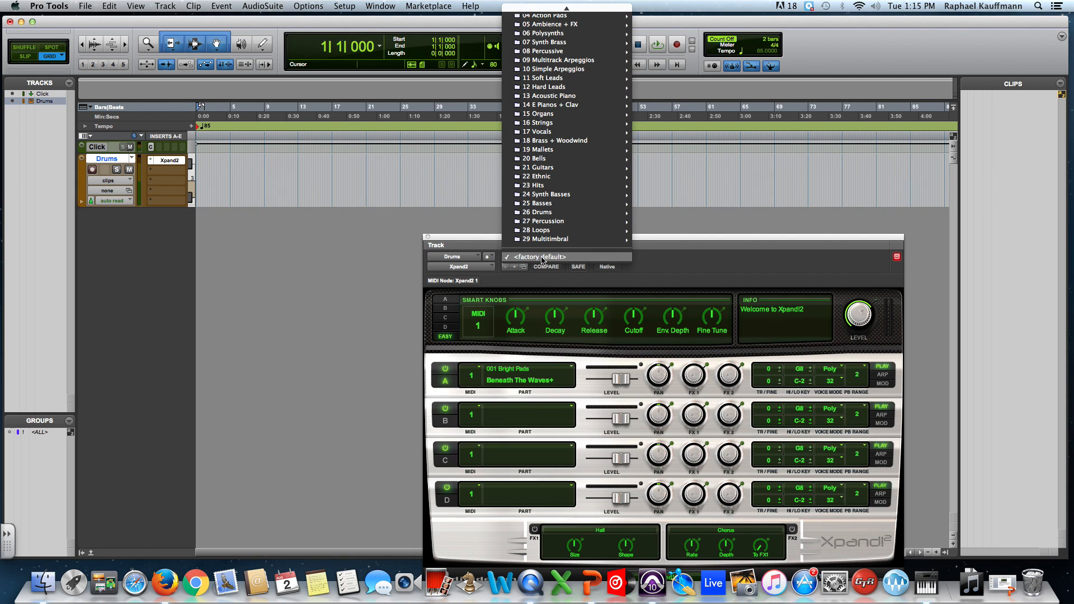
pyautogui.moveTo(555, 197)
pyautogui.moveTo(558, 215)
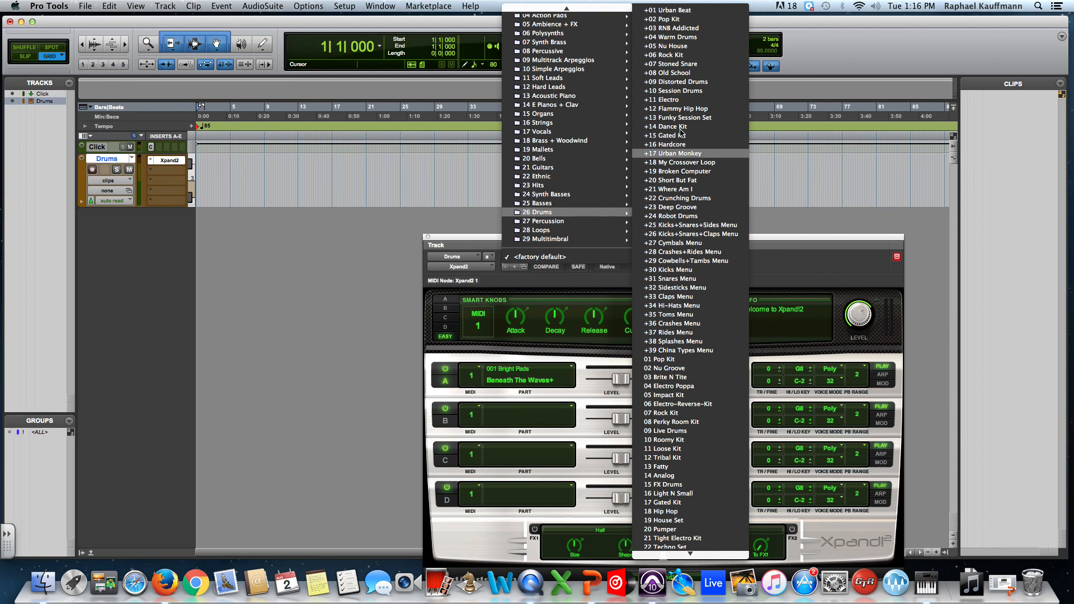
pyautogui.click(680, 11)
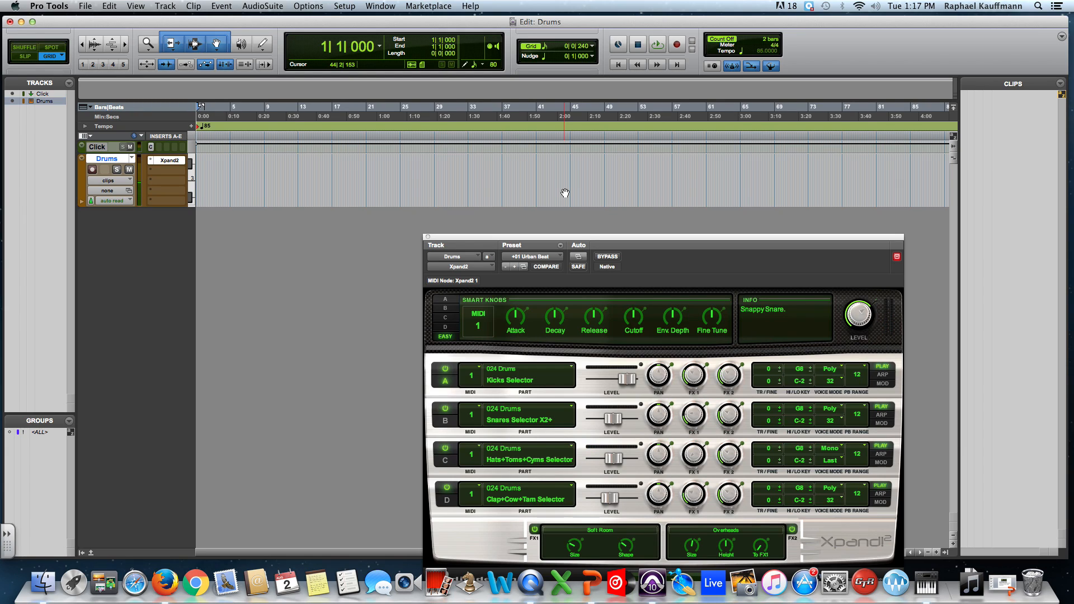
pyautogui.moveTo(536, 238); pyautogui.dragTo(657, 224)
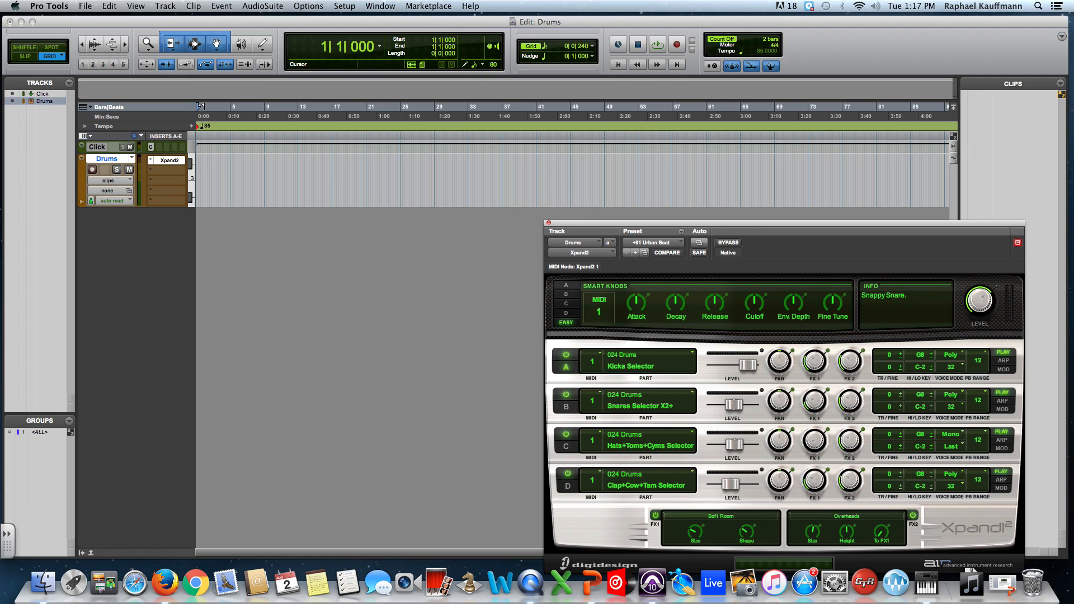
# Step: Try to start recording without record-enabling the Drums track
pyautogui.click(624, 66)
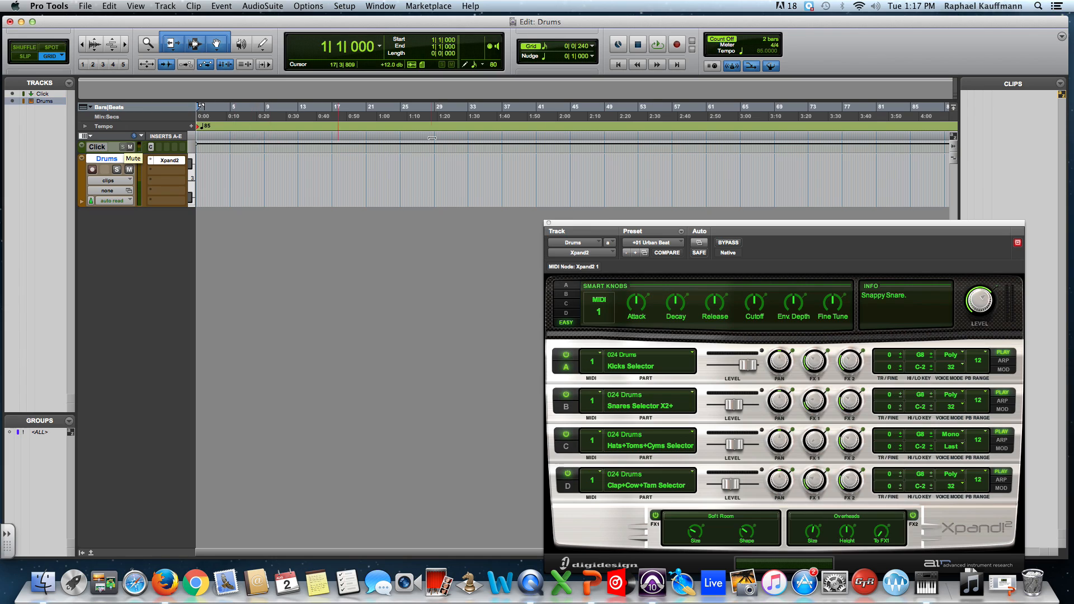
pyautogui.click(725, 40)
pyautogui.click(675, 48)
pyautogui.click(658, 49)
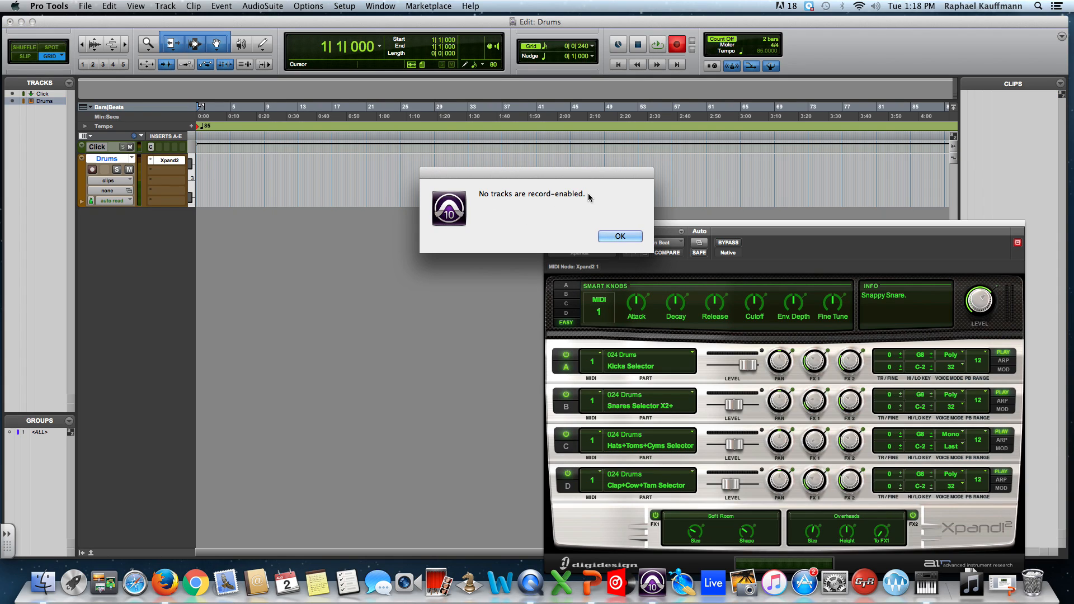
pyautogui.click(619, 236)
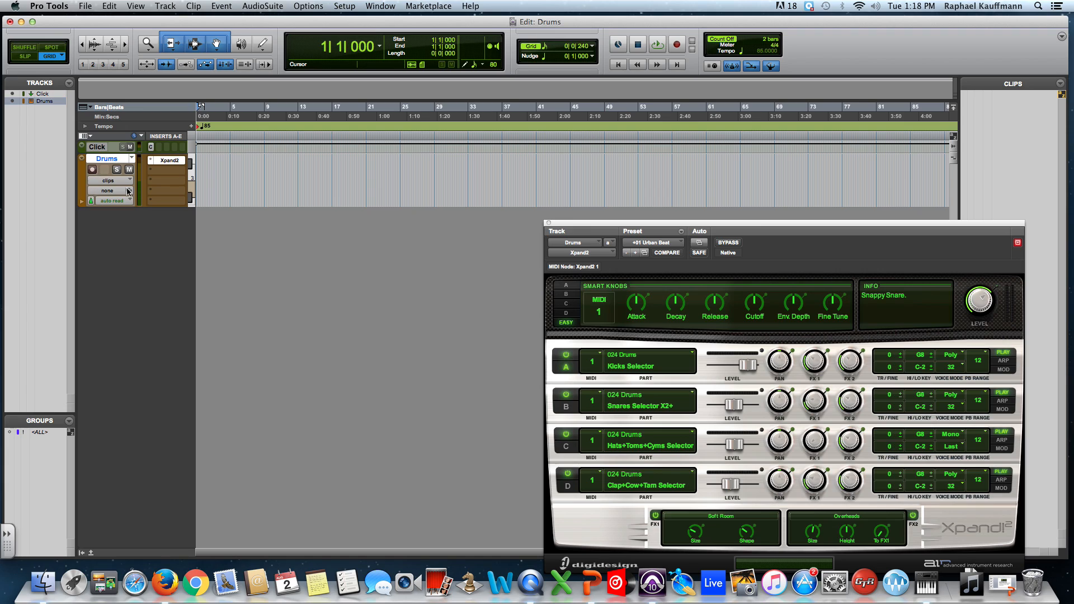
# Step: Record-enable the Drums track, record a MIDI drum pattern of about five bars from bar 1, and disarm the track
pyautogui.click(93, 170)
pyautogui.click(682, 45)
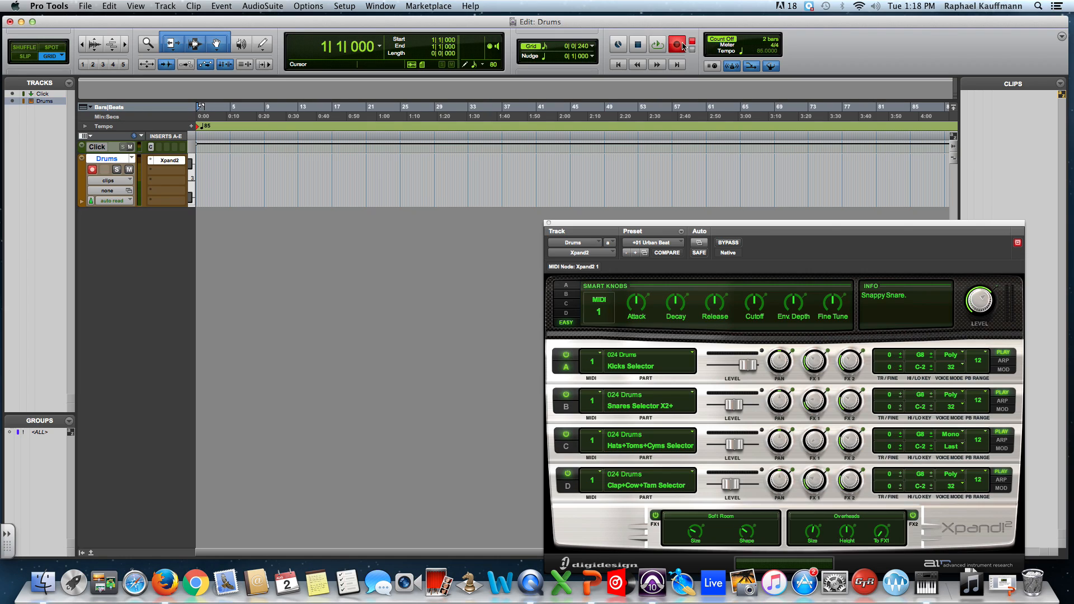
pyautogui.click(659, 45)
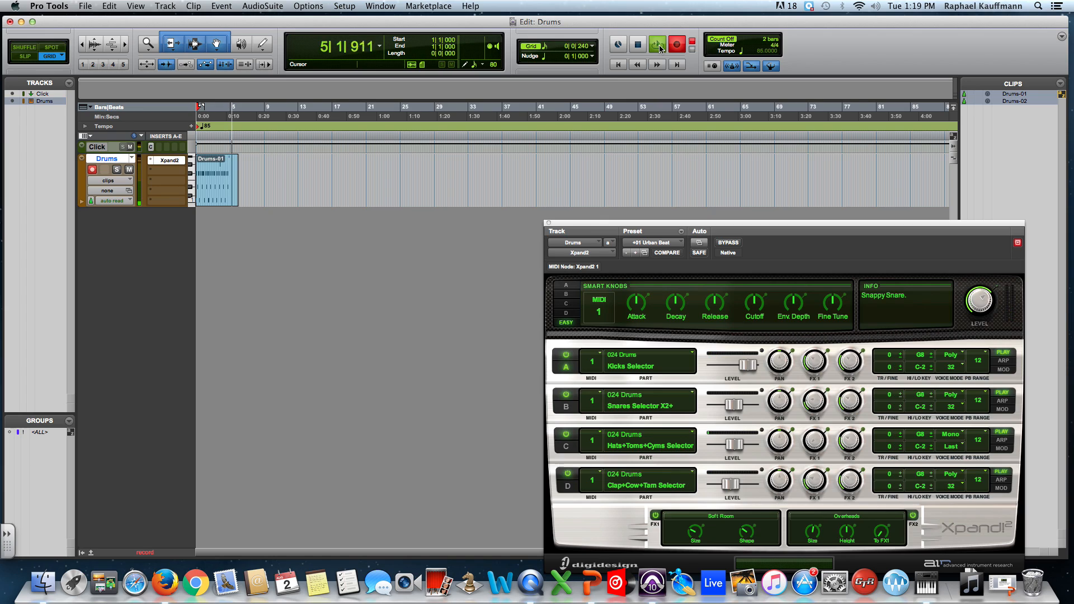
pyautogui.click(660, 49)
pyautogui.click(217, 200)
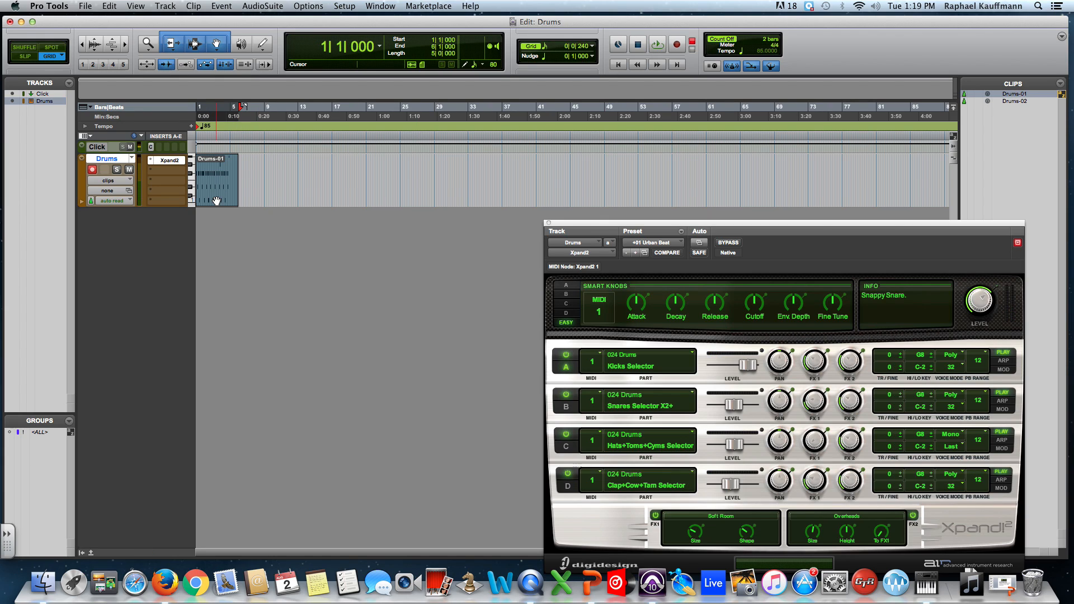
pyautogui.click(91, 171)
# Step: Enlarge the recorded clip and the Drums track height to examine the kick, snare, hi-hat and crash notes
pyautogui.press('super+]')
pyautogui.press('super+]')
pyautogui.press('super+]')
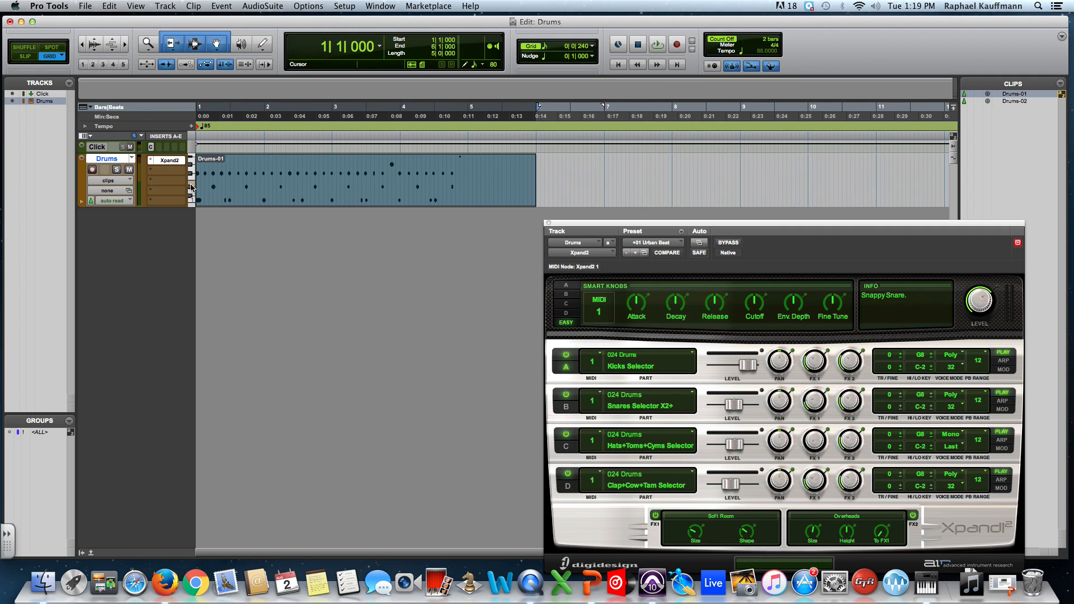
pyautogui.click(195, 187)
pyautogui.click(206, 199)
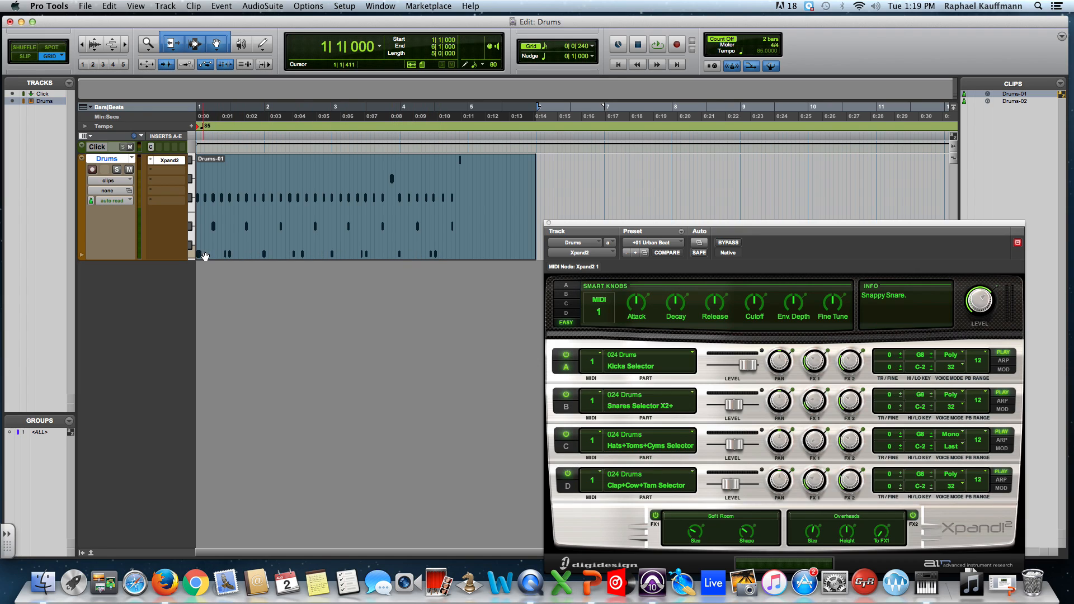
pyautogui.moveTo(192, 254); pyautogui.dragTo(337, 238)
pyautogui.moveTo(462, 161); pyautogui.dragTo(460, 162)
pyautogui.click(479, 205)
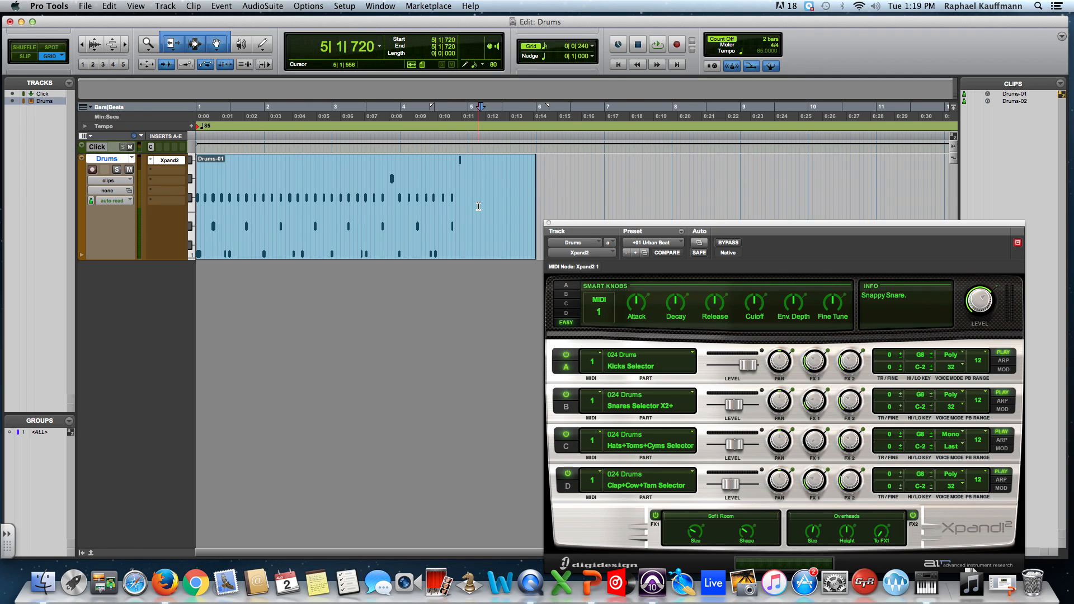
# Step: Play back the recorded drum clip from the start of the session
pyautogui.press('Return')
pyautogui.press('space')
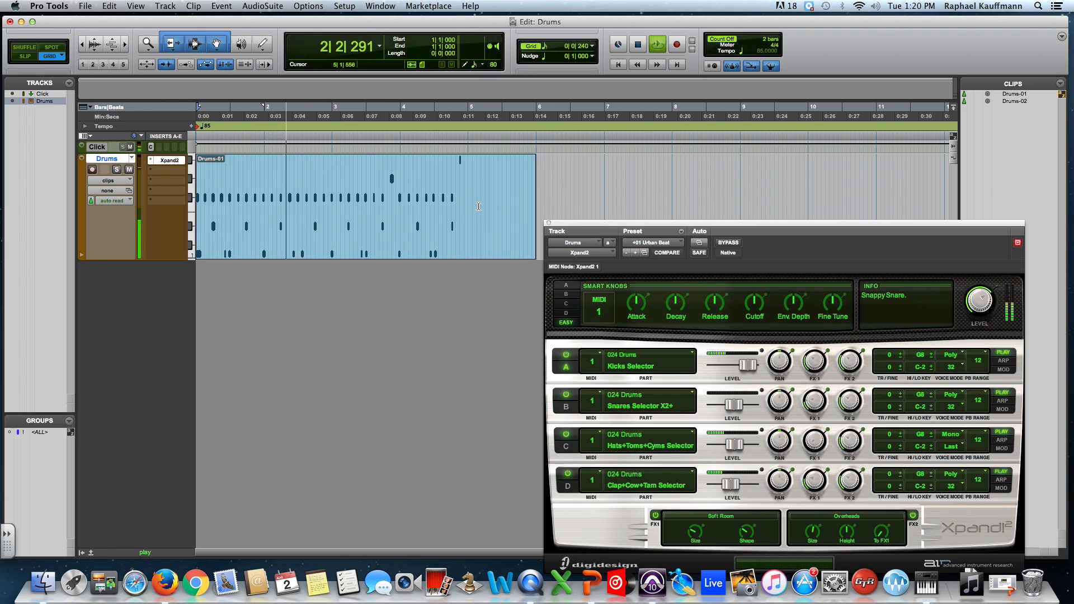
pyautogui.press('space')
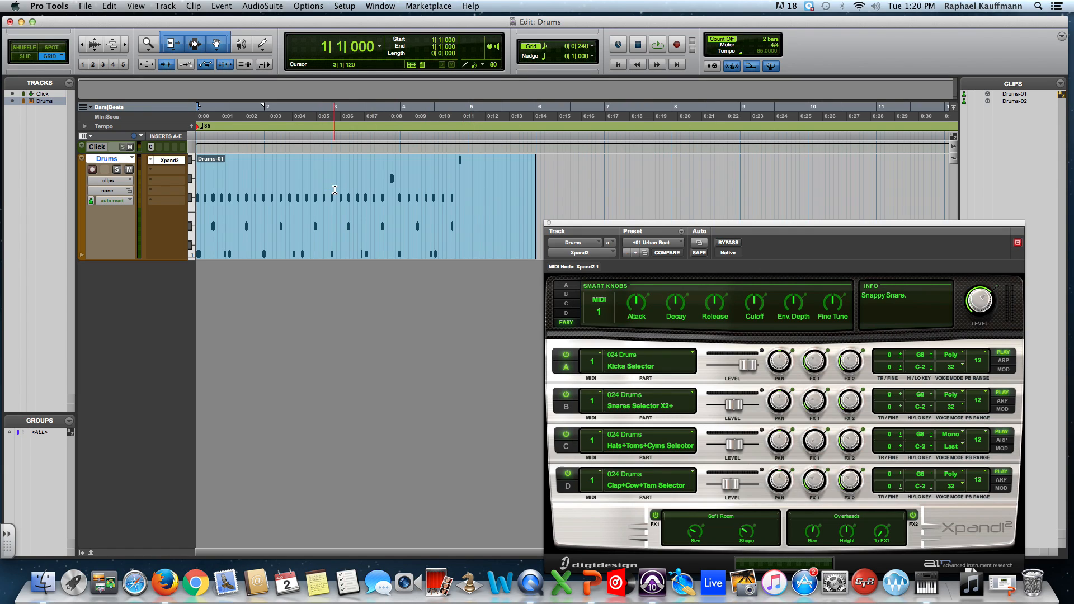
# Step: Examine how the recorded drum notes line up with the beat grid from bar 1 to bar 2 beat 2
pyautogui.press('super+bracketright')
pyautogui.press('super+bracketright')
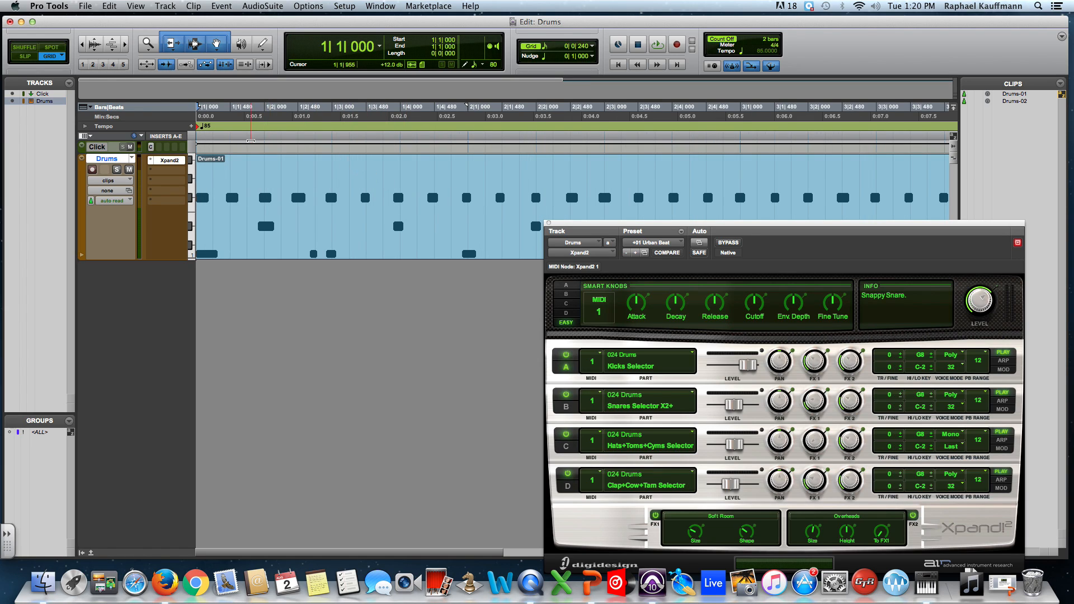
pyautogui.press('super+bracketleft')
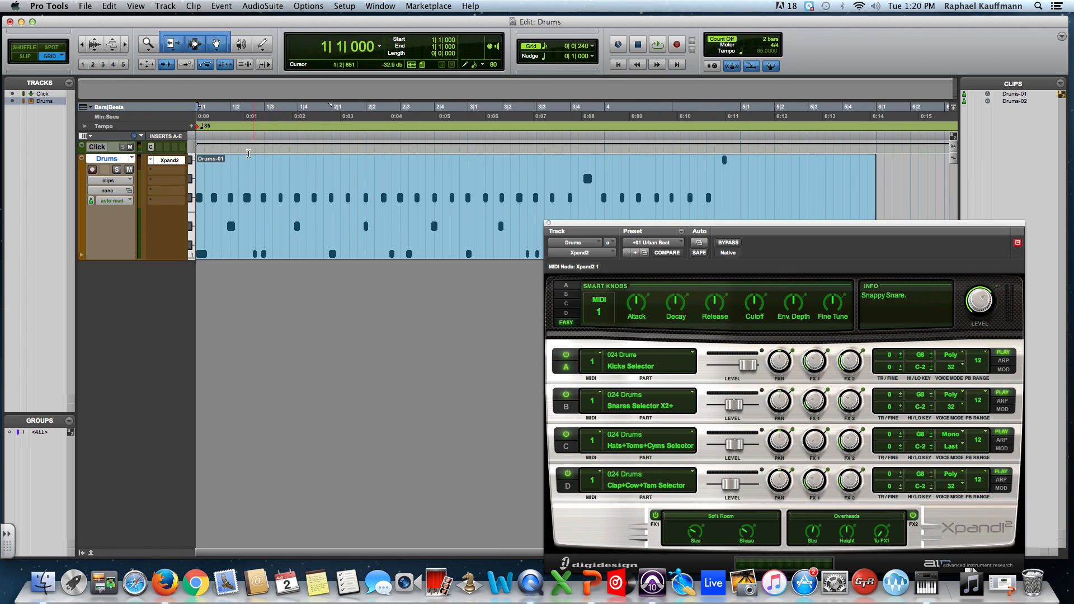
pyautogui.click(230, 157)
pyautogui.click(265, 156)
pyautogui.click(298, 156)
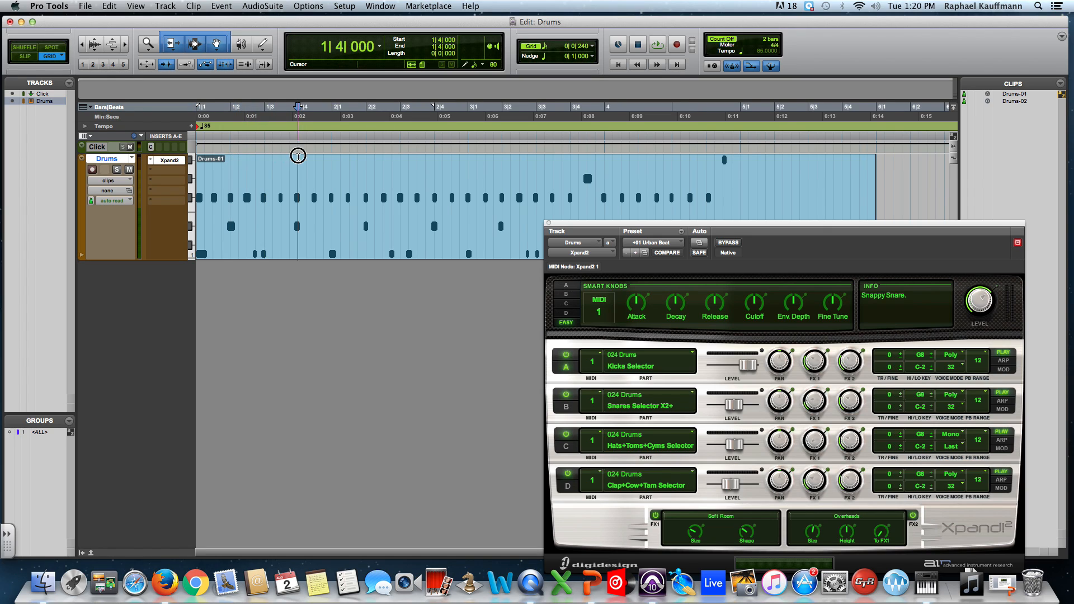
pyautogui.click(333, 157)
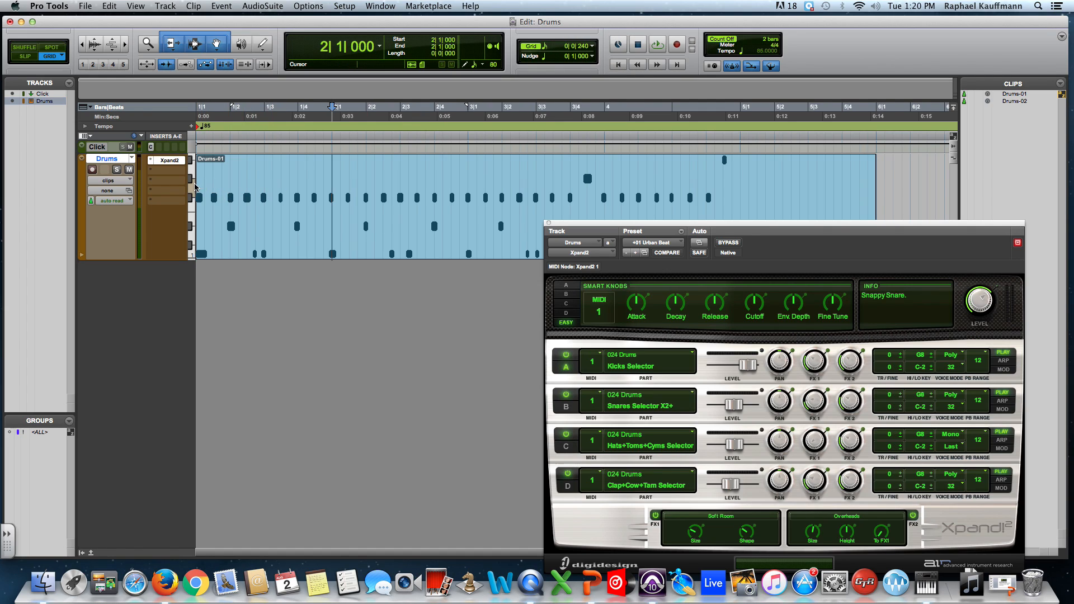
pyautogui.moveTo(364, 169); pyautogui.dragTo(179, 177)
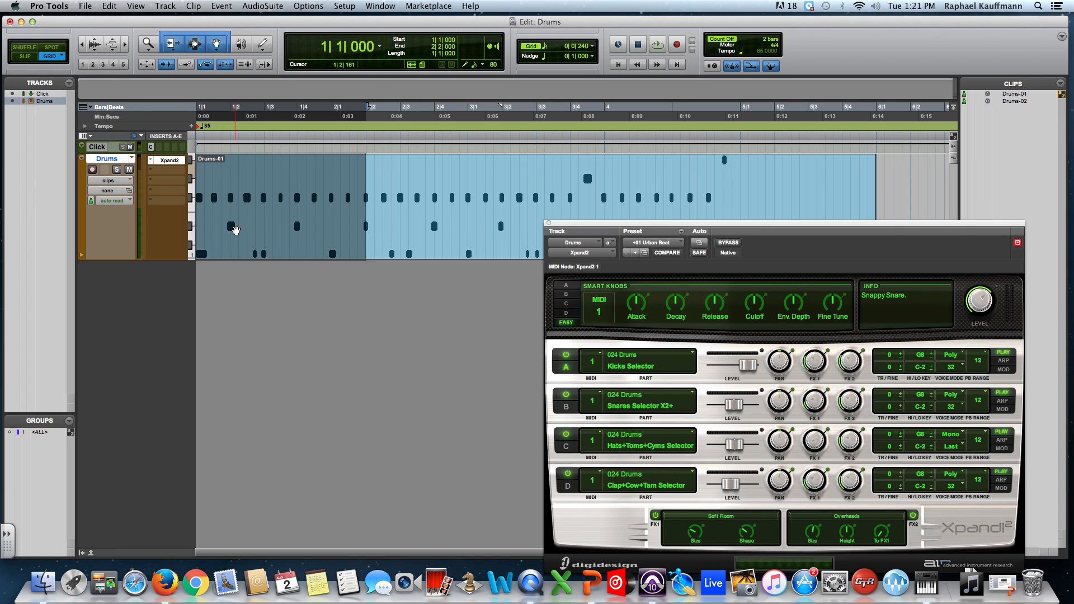
pyautogui.click(230, 174)
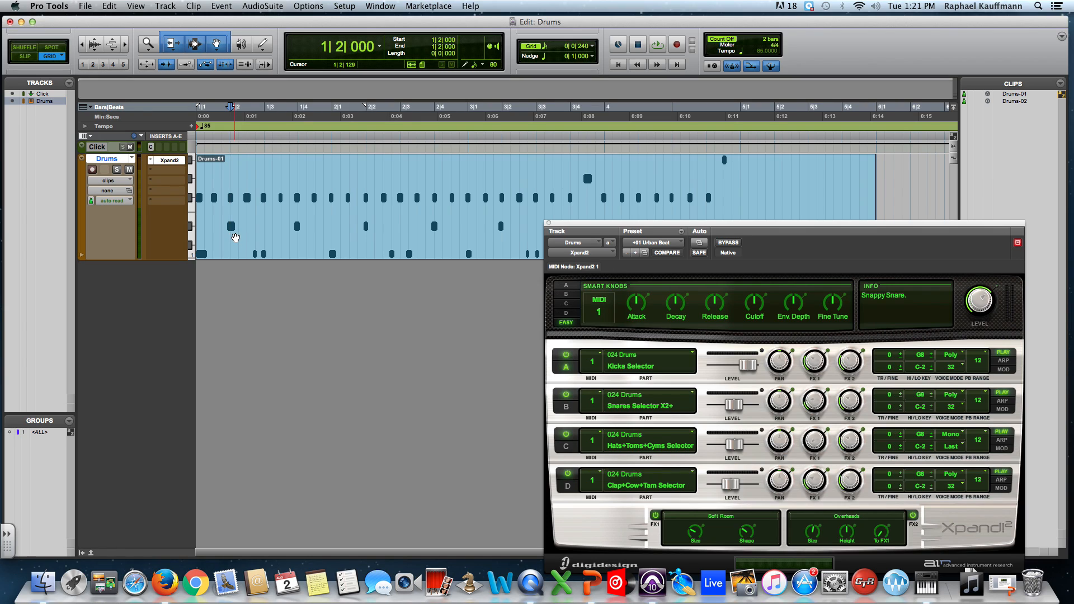
# Step: Keep the Smart Tool active and open the Drums track in the MIDI Editor
pyautogui.click(216, 44)
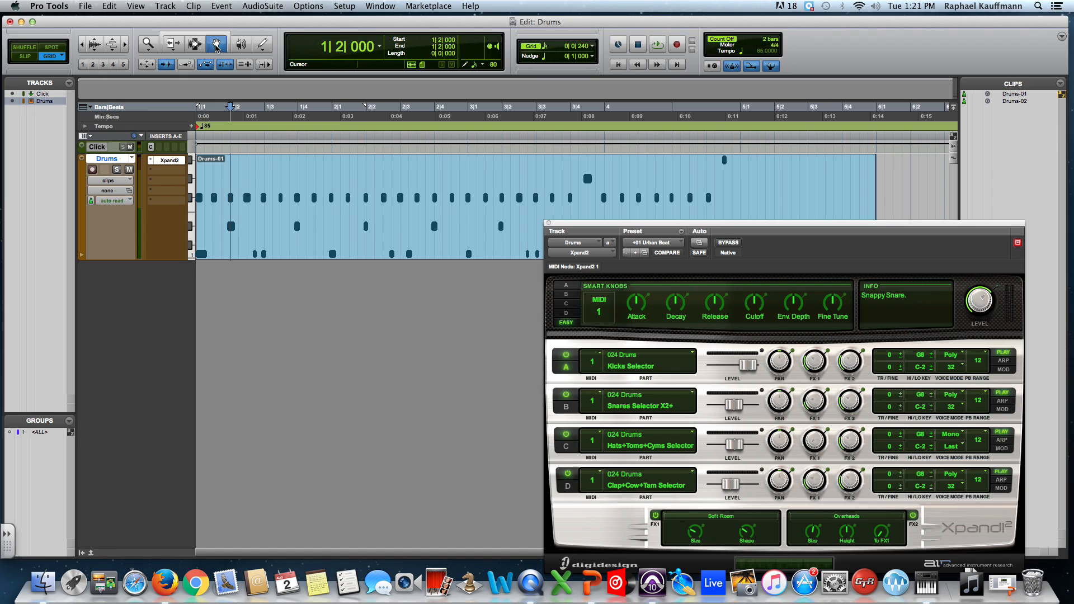
pyautogui.click(203, 34)
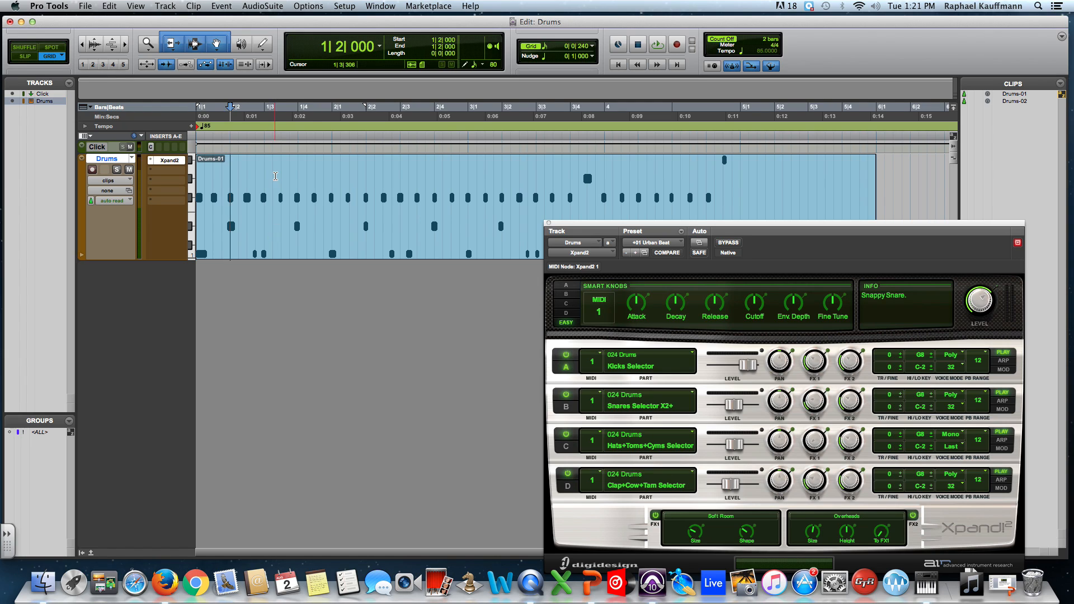
pyautogui.click(380, 6)
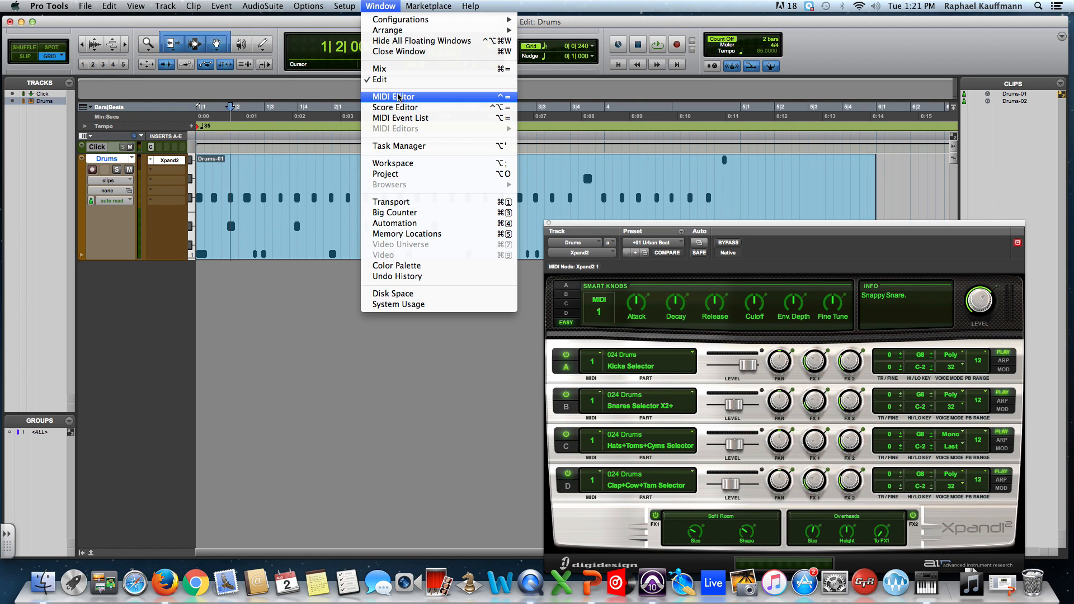
pyautogui.click(398, 97)
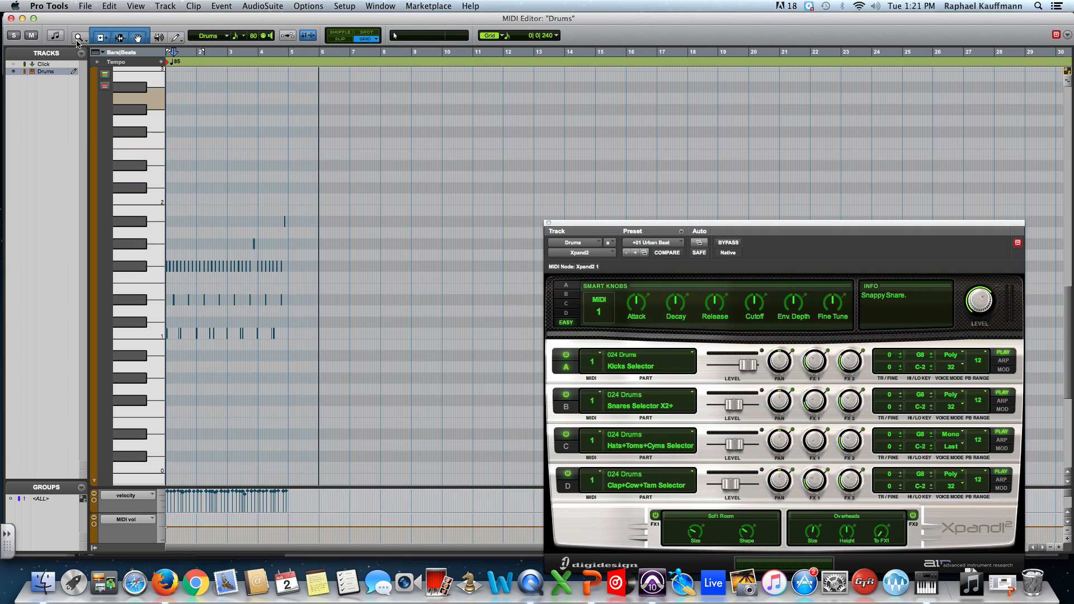
# Step: Enlarge the Drums notes in the MIDI Editor to show bars 1 to 5, and close the Xpand2 plug-in window
pyautogui.click(84, 41)
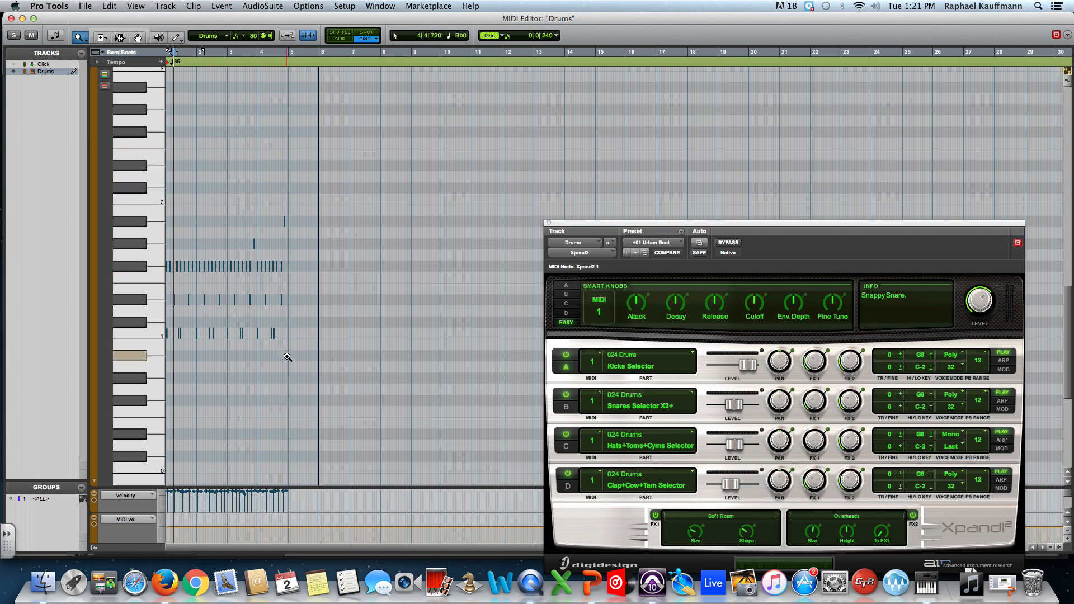
pyautogui.moveTo(312, 367); pyautogui.dragTo(185, 180)
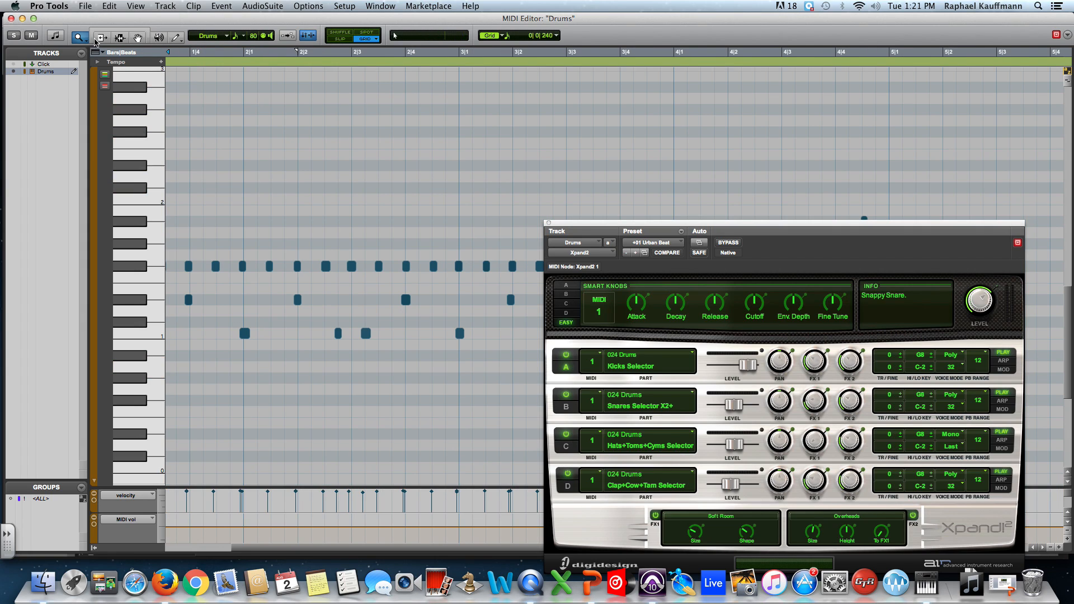
pyautogui.click(127, 32)
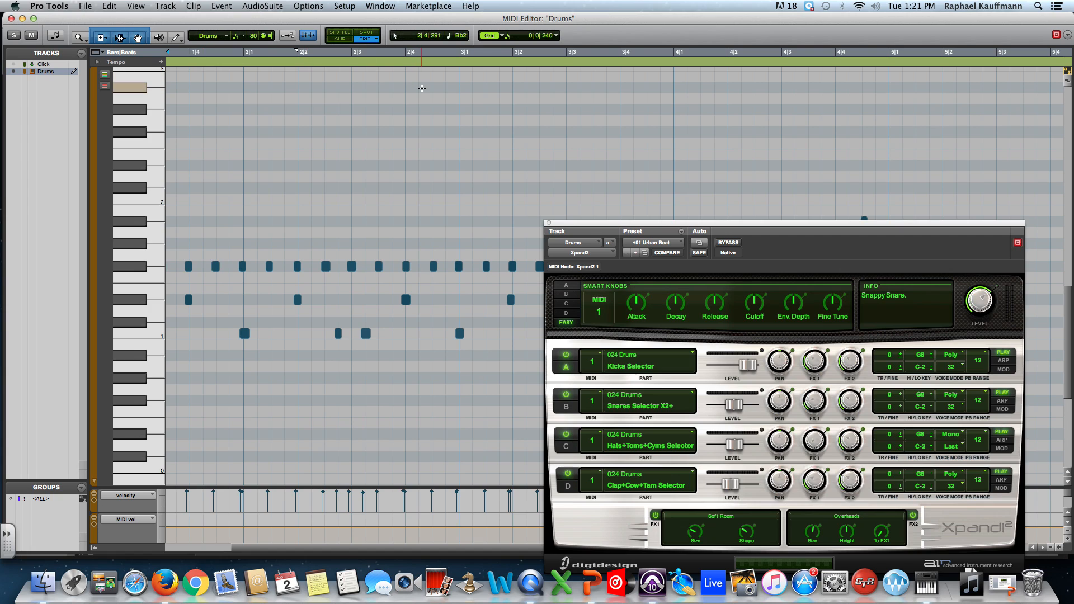
pyautogui.press('r')
pyautogui.press('t')
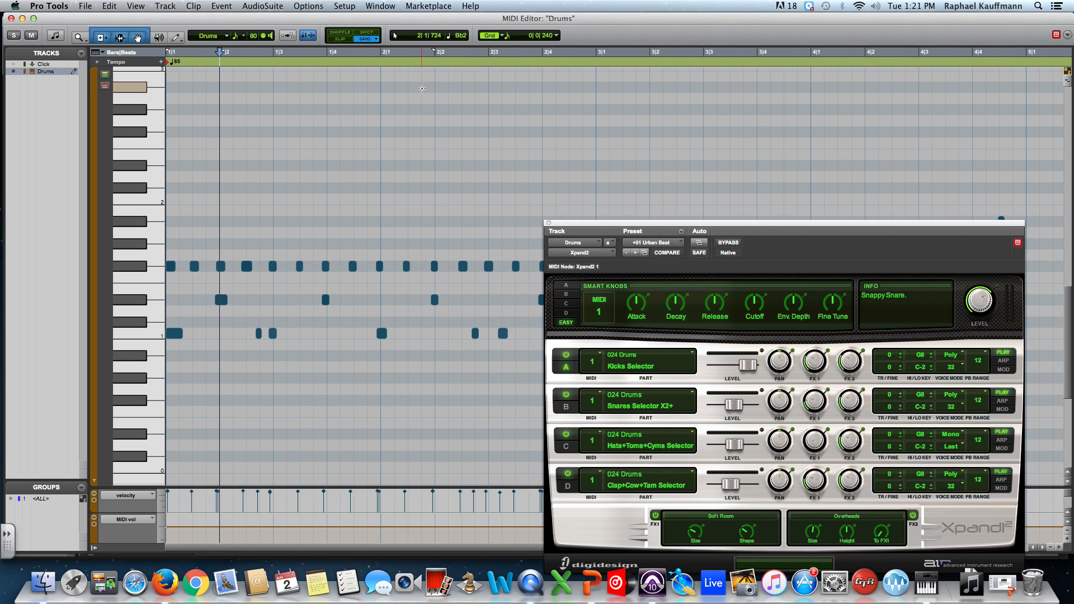
pyautogui.click(548, 223)
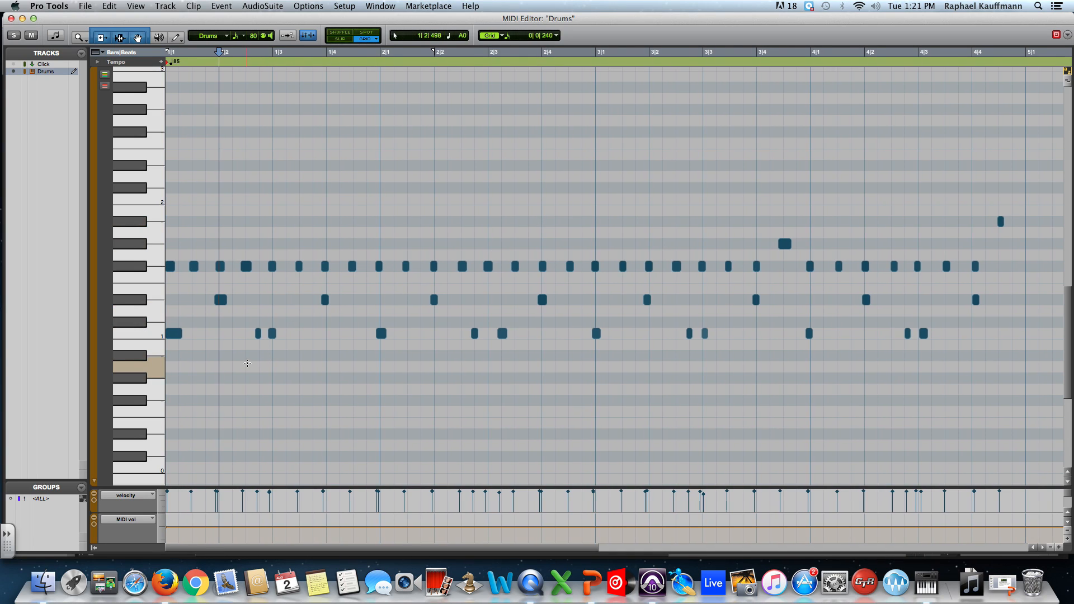
# Step: Audition the keys and notes of the hi-hat, snare and kick rows to identify which drum each row plays
pyautogui.click(132, 267)
pyautogui.click(134, 300)
pyautogui.click(139, 333)
pyautogui.moveTo(141, 292); pyautogui.dragTo(134, 165)
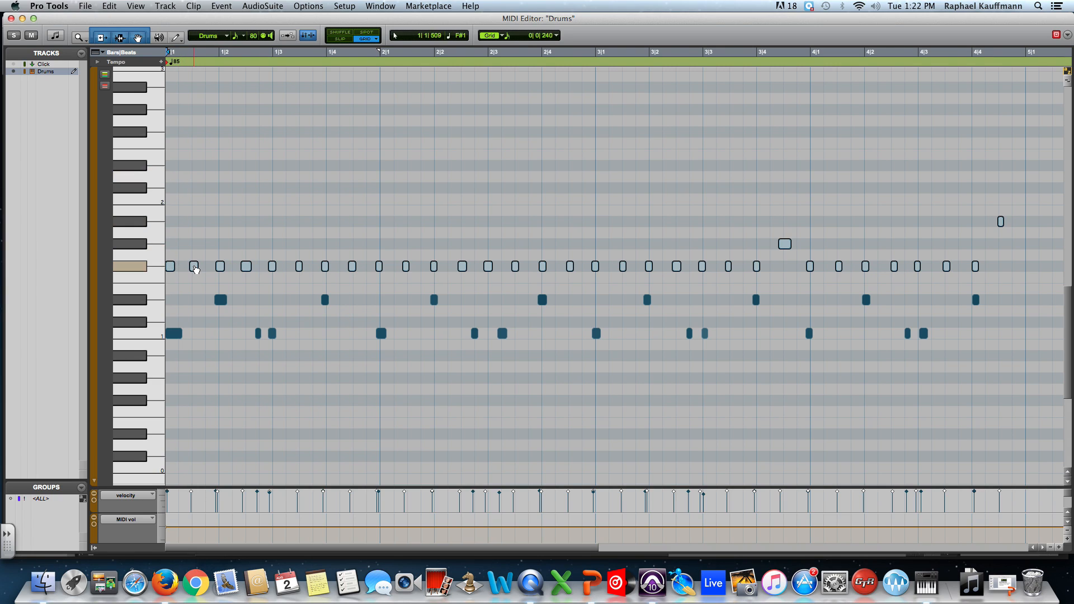
pyautogui.click(221, 300)
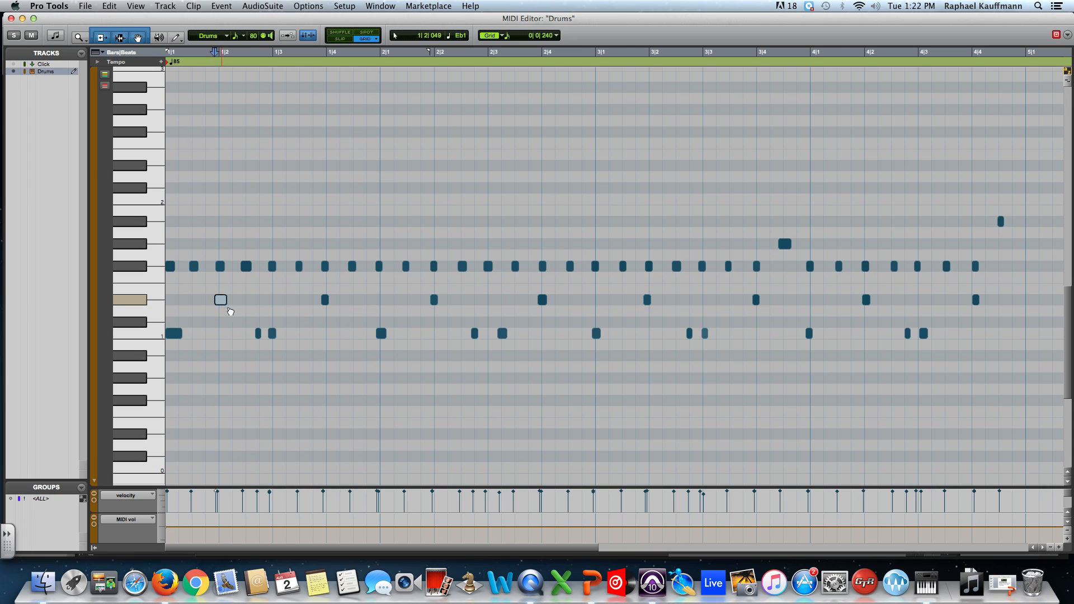
pyautogui.click(259, 334)
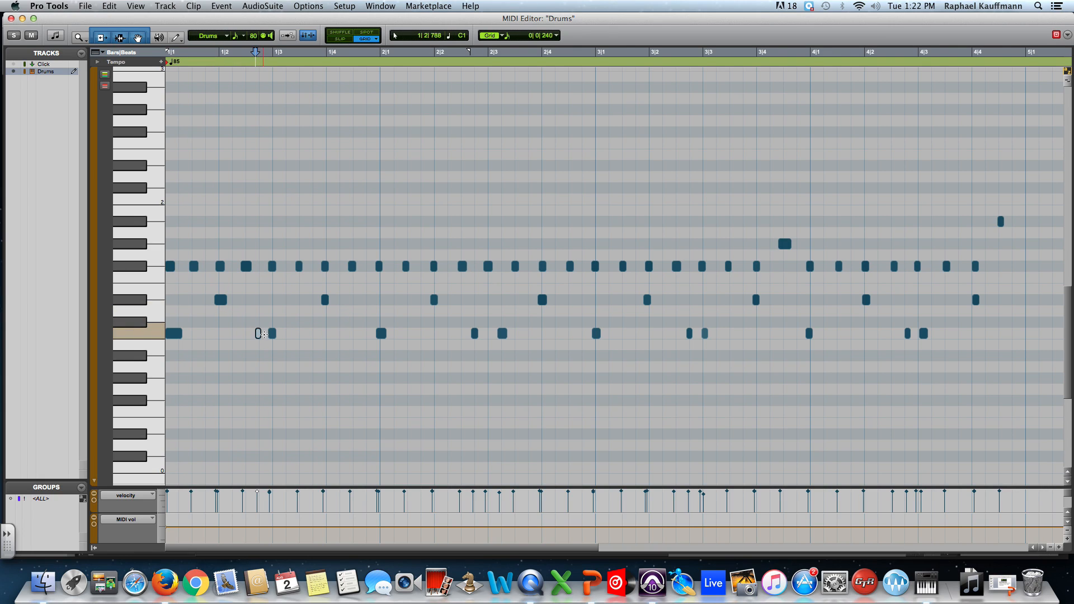
pyautogui.click(273, 335)
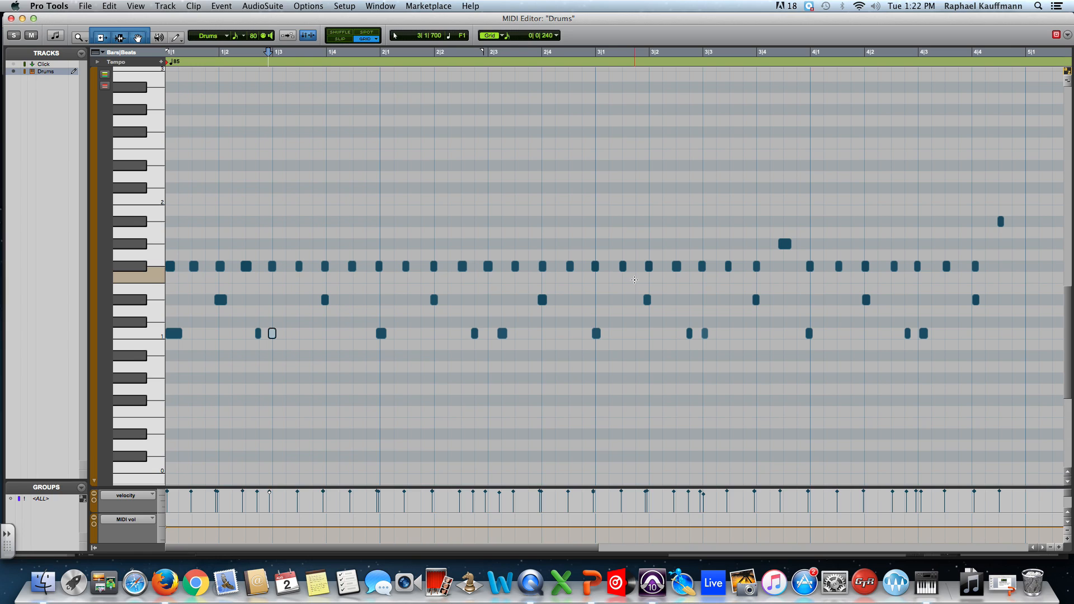
# Step: Return to the start of the session and snap the first snare note to bar 1 beat 2
pyautogui.press('Return')
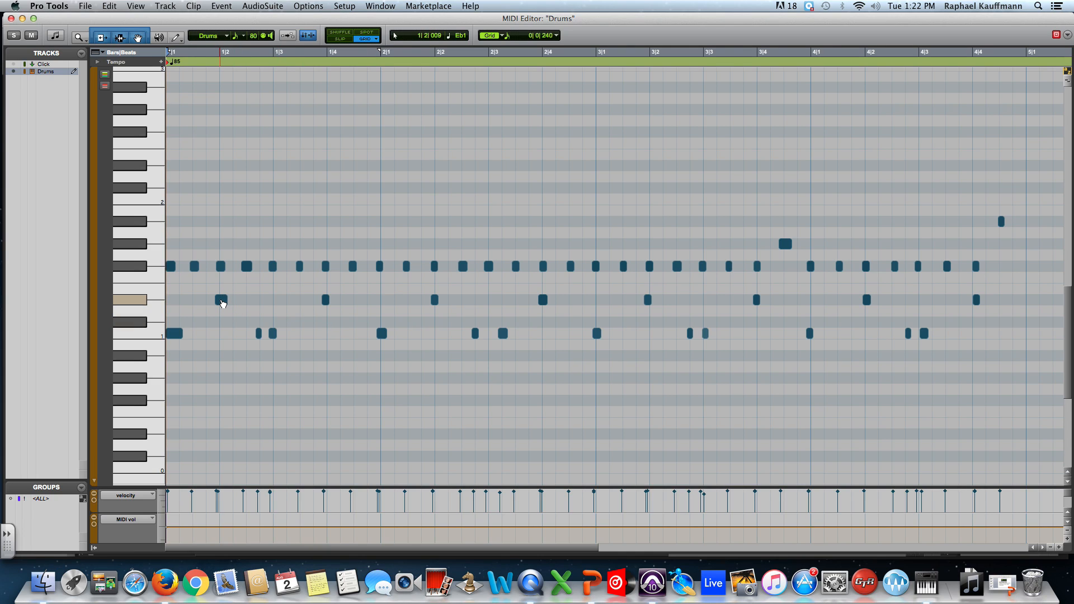
pyautogui.keyDown('alt'); pyautogui.click(222, 301); pyautogui.keyUp('alt')
pyautogui.moveTo(220, 301); pyautogui.dragTo(224, 301)
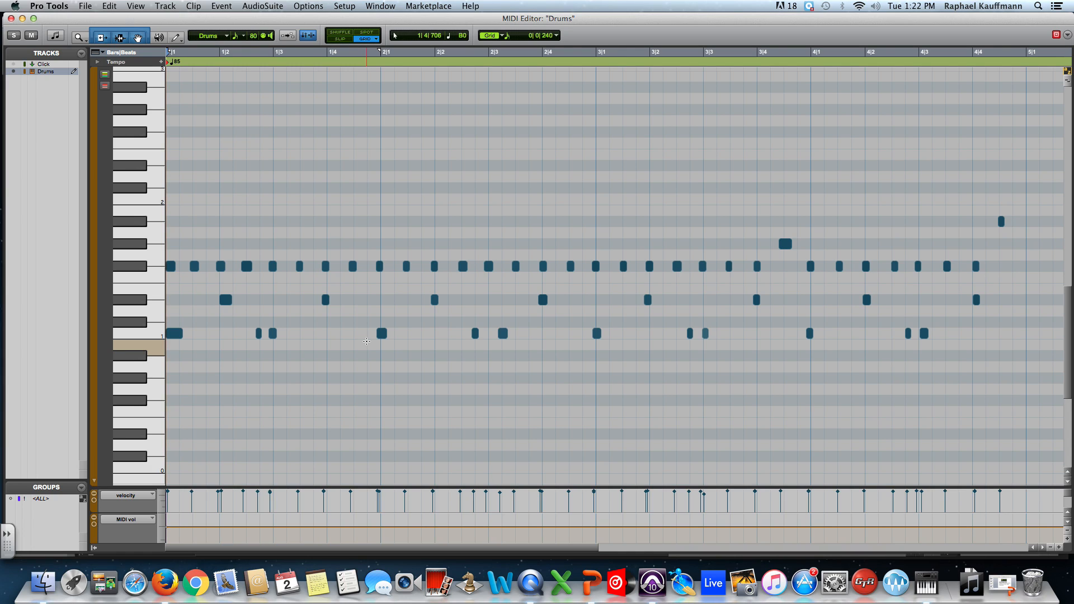
# Step: Play back the drum part from bar 1 to check the moved snare note
pyautogui.press('space')
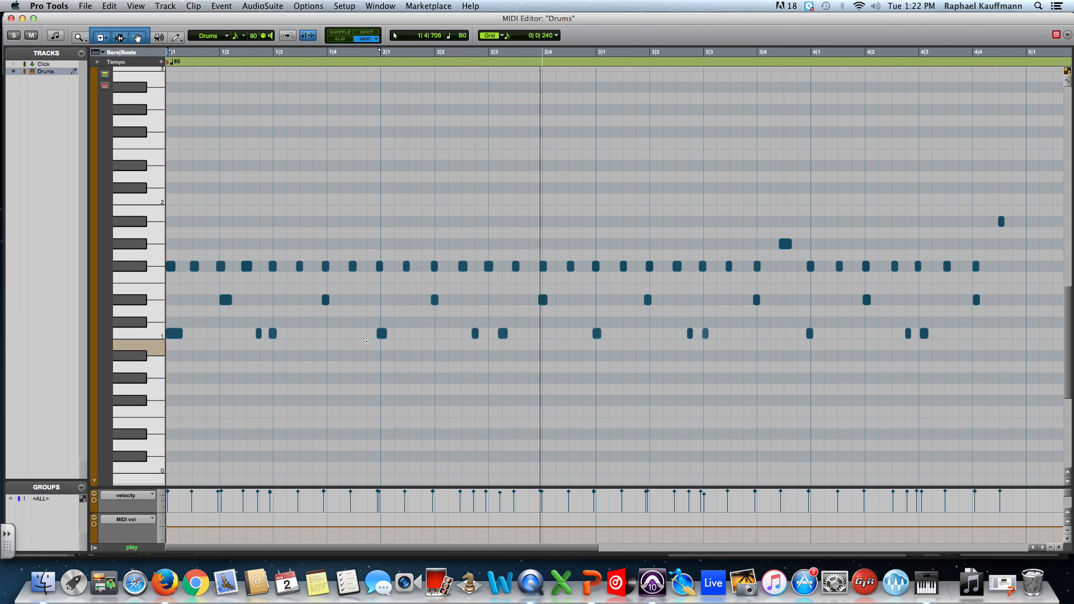
pyautogui.press('space')
pyautogui.press('space')
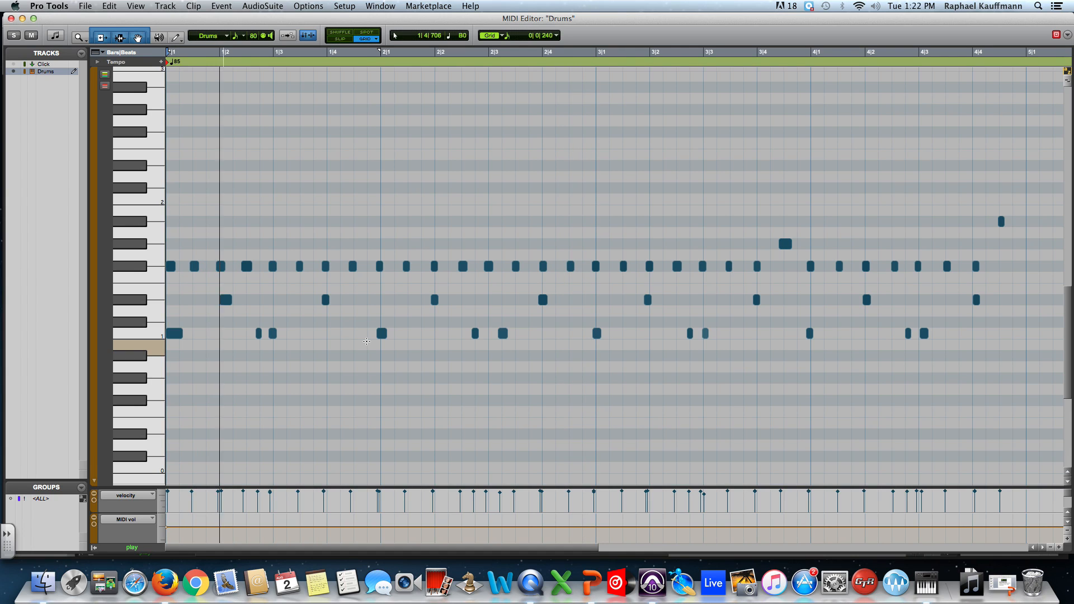
pyautogui.press('space')
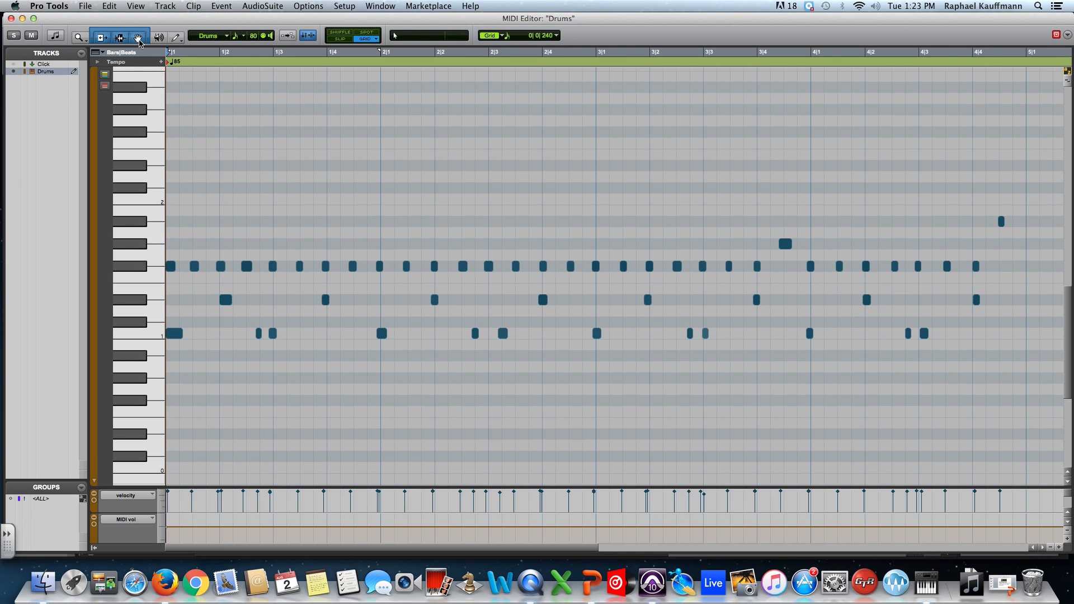
# Step: Snap the second hi-hat note to 1|1|480 using the Smart Tool's grabber
pyautogui.click(137, 37)
pyautogui.click(123, 30)
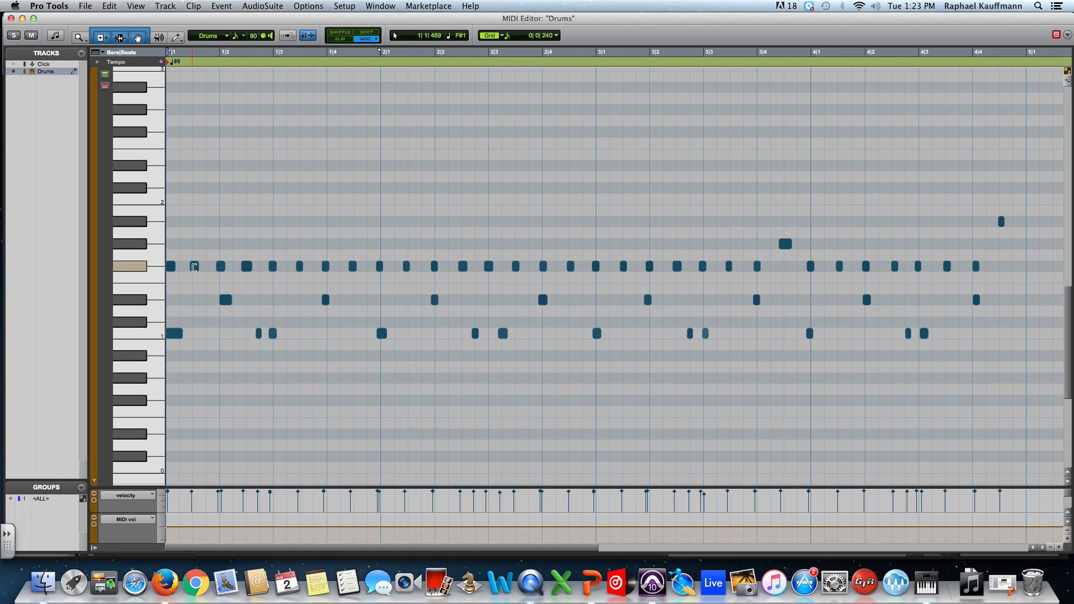
pyautogui.click(201, 285)
pyautogui.click(193, 271)
pyautogui.moveTo(193, 271); pyautogui.dragTo(196, 270)
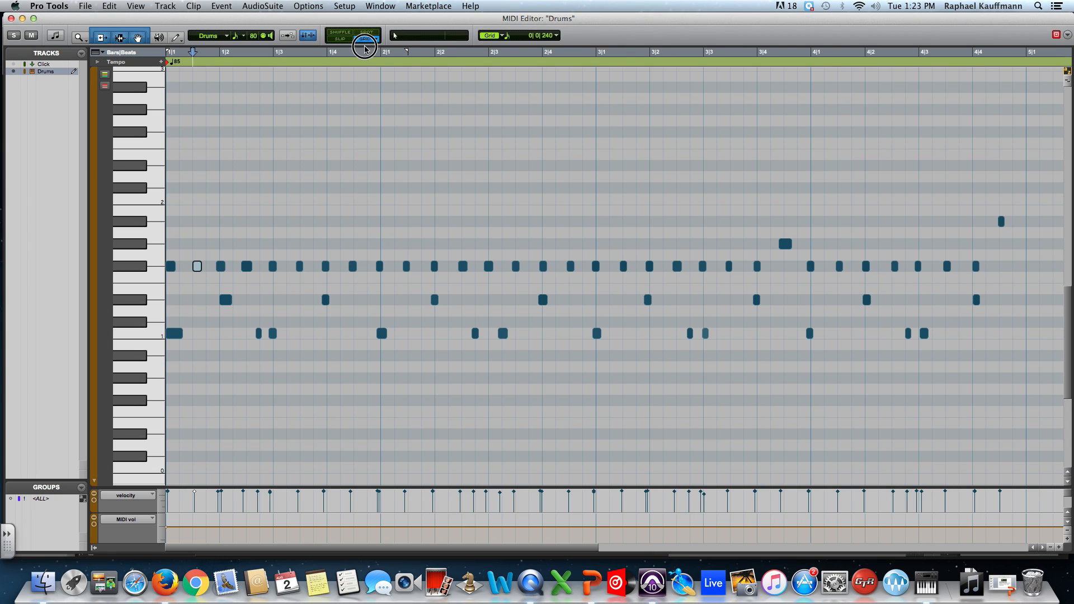
# Step: Compare the edit modes and shift the second hi-hat note slightly off the grid in Slip mode
pyautogui.moveTo(369, 20); pyautogui.dragTo(363, 118)
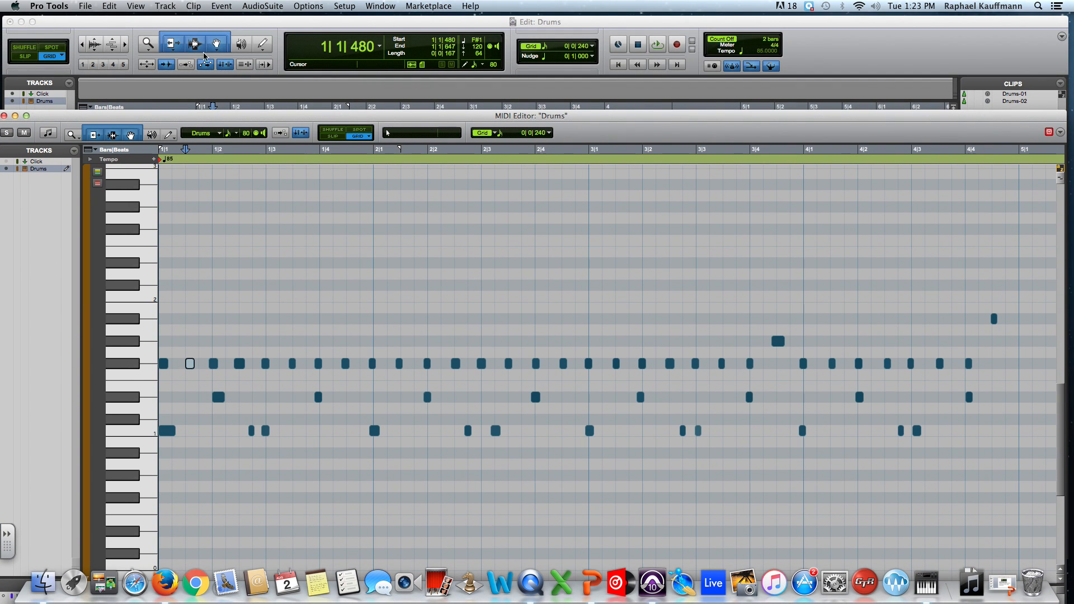
pyautogui.moveTo(237, 115)
pyautogui.mouseDown()
pyautogui.moveTo(246, 36)
pyautogui.moveTo(234, 107)
pyautogui.mouseUp()
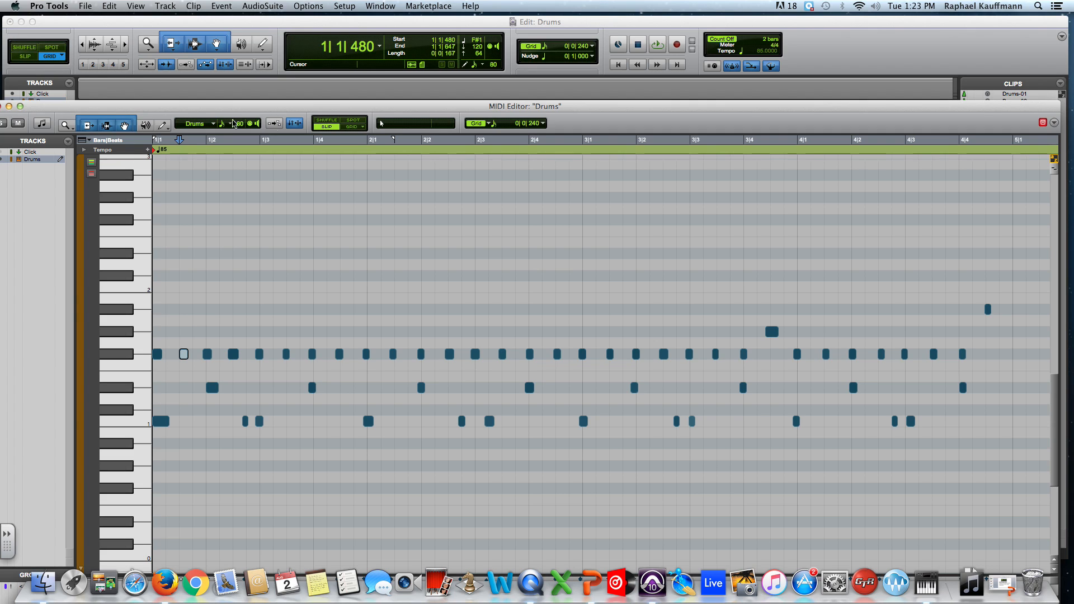
pyautogui.click(347, 127)
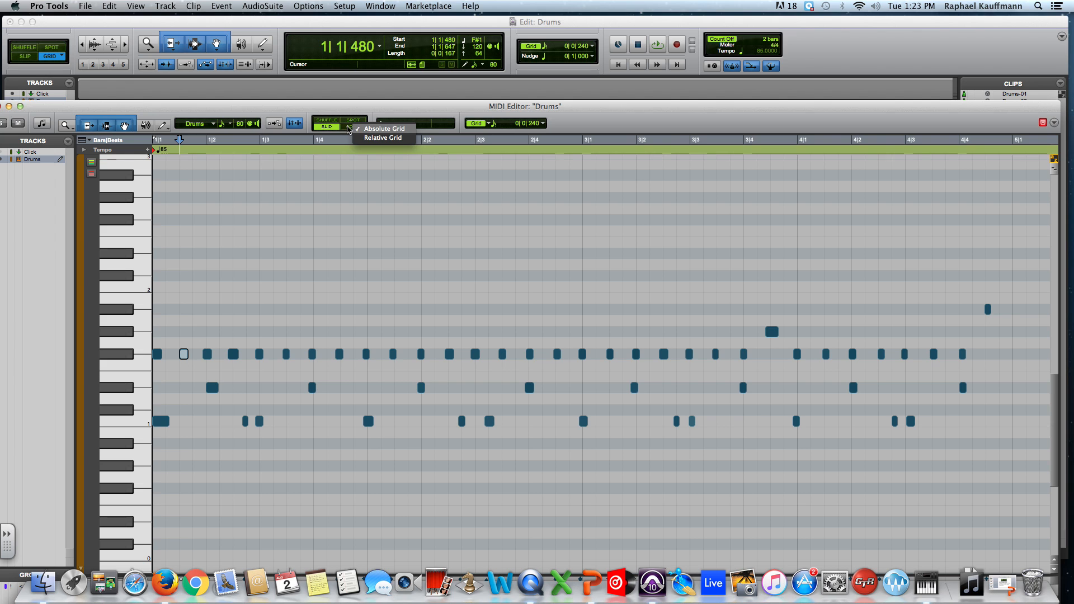
pyautogui.click(384, 129)
pyautogui.moveTo(307, 110); pyautogui.dragTo(330, 35)
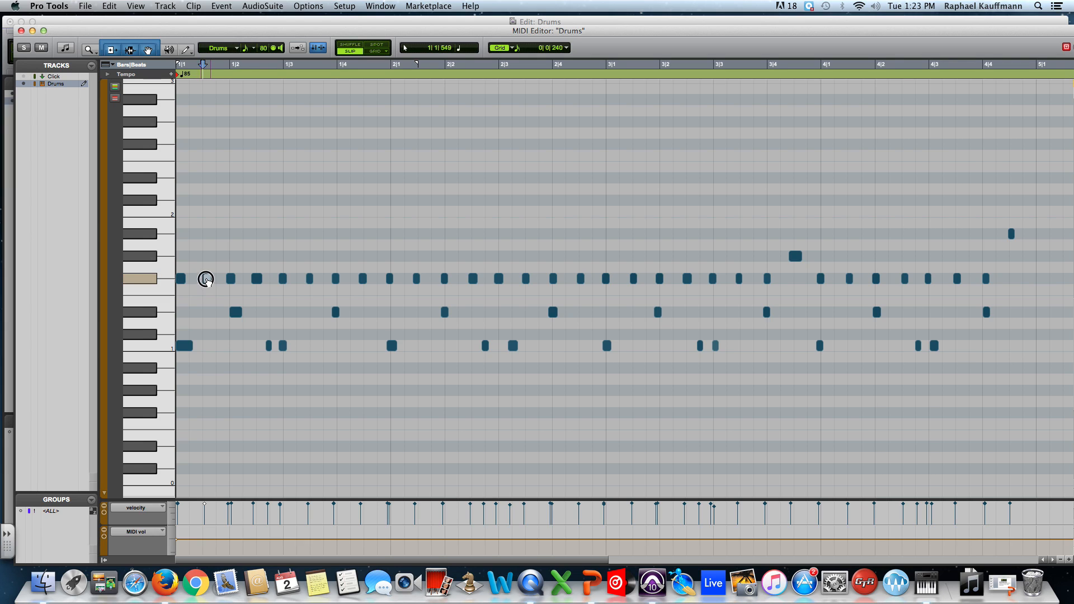
pyautogui.moveTo(207, 278); pyautogui.dragTo(205, 278)
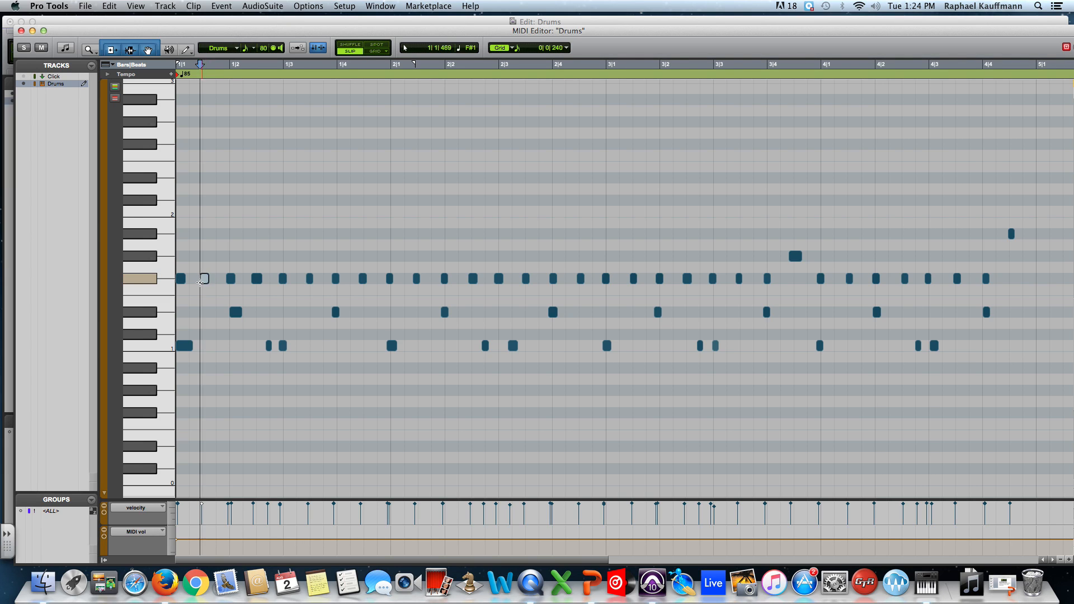
# Step: Switch back to Grid mode and snap the hi-hat notes from 1|1|480 through bar 4 beat 4 to their eighth-note grid lines
pyautogui.click(375, 52)
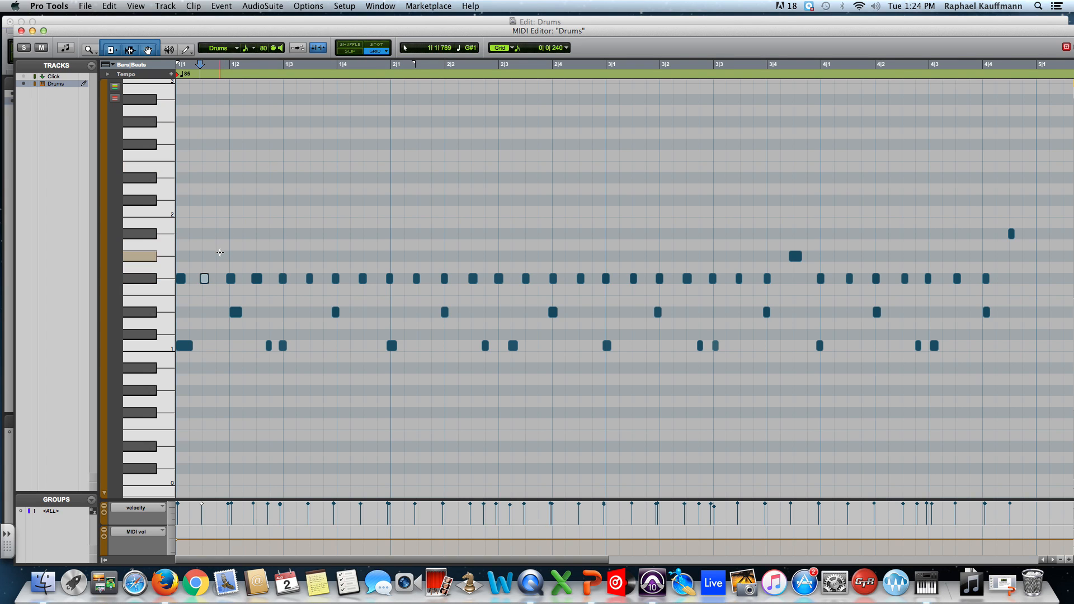
pyautogui.click(206, 281)
pyautogui.moveTo(206, 281); pyautogui.dragTo(610, 281)
pyautogui.moveTo(622, 281); pyautogui.dragTo(771, 279)
pyautogui.click(822, 280)
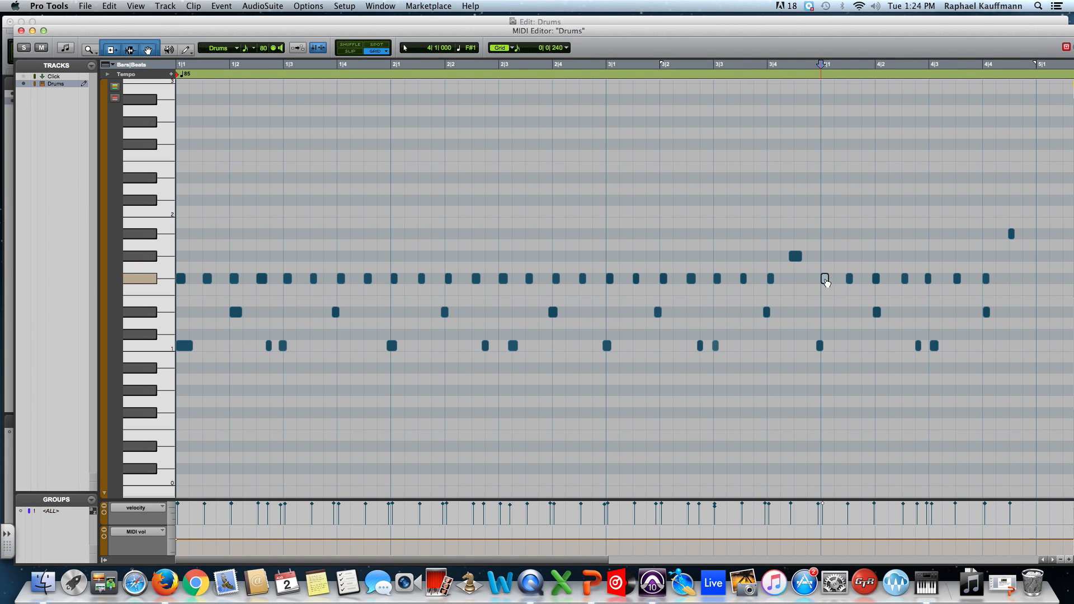
pyautogui.click(850, 279)
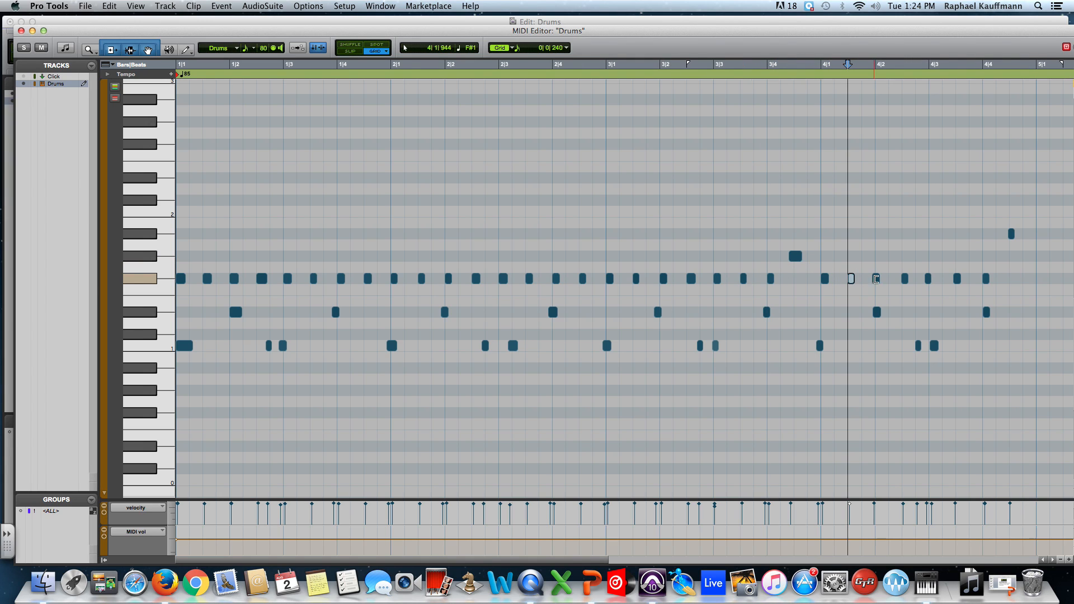
pyautogui.click(878, 279)
pyautogui.click(903, 279)
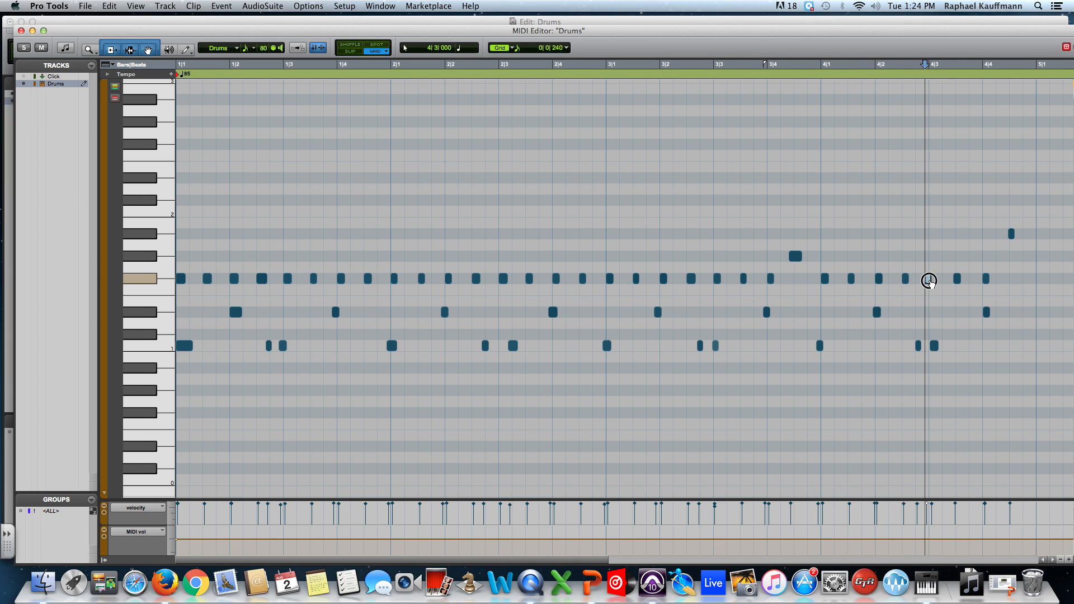
pyautogui.moveTo(928, 280)
pyautogui.mouseDown()
pyautogui.moveTo(997, 230)
pyautogui.moveTo(928, 279)
pyautogui.mouseUp()
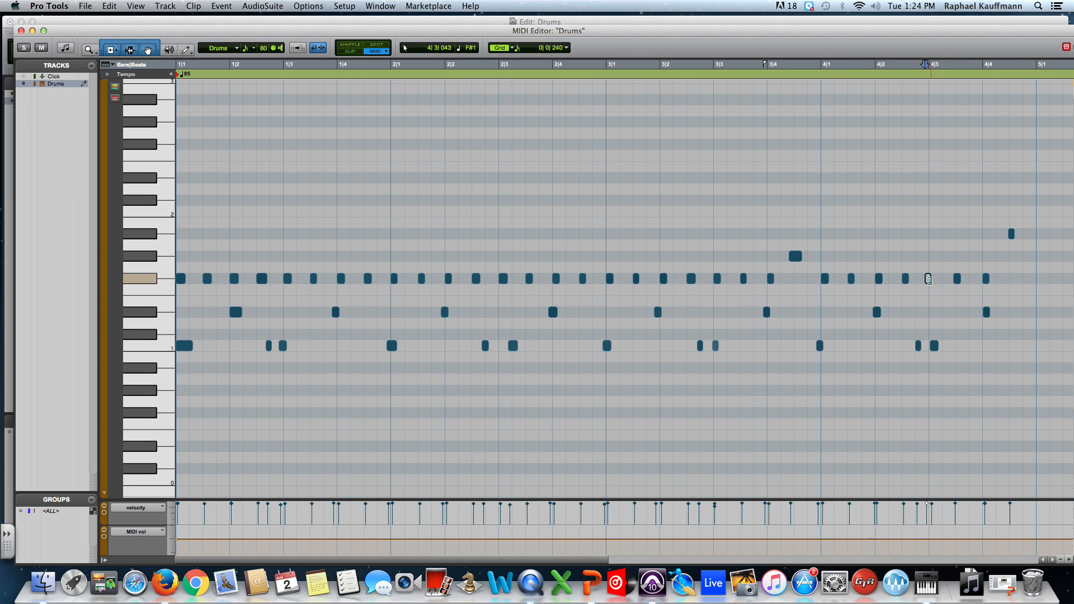
pyautogui.click(960, 280)
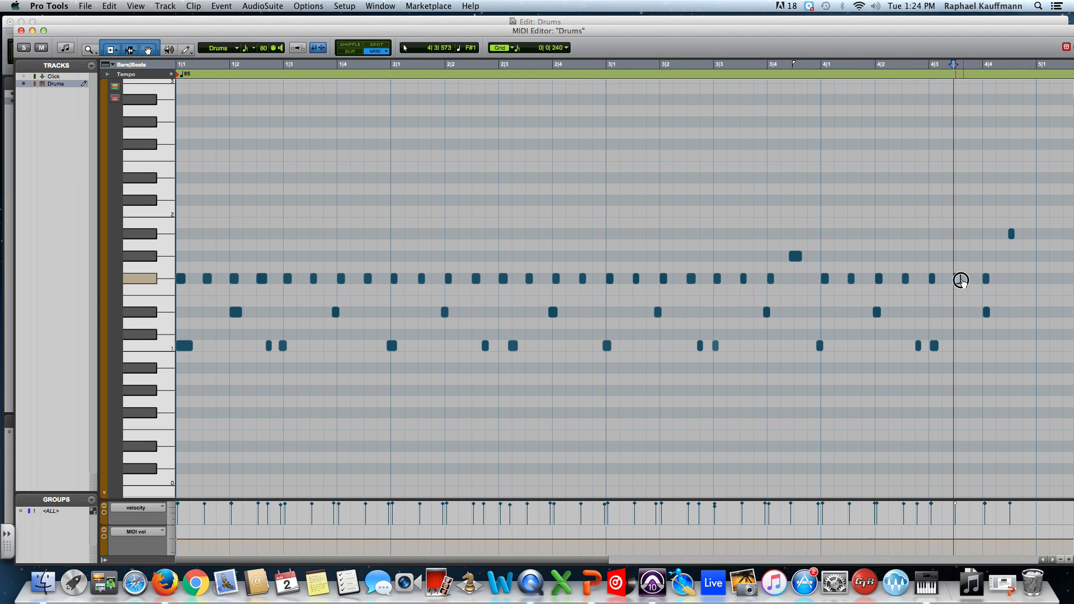
pyautogui.click(985, 279)
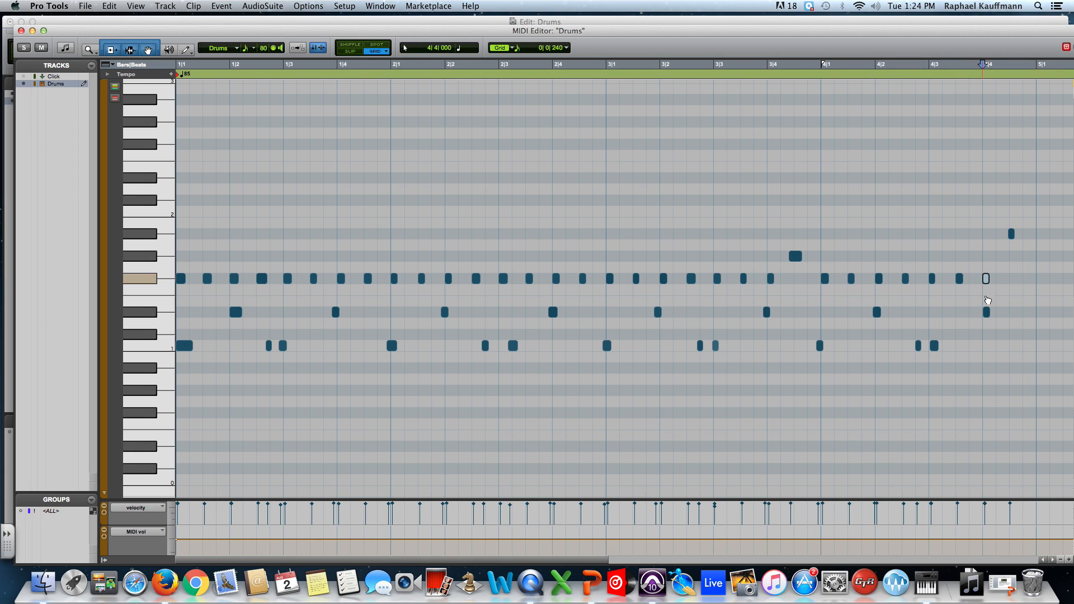
# Step: Snap the remaining snare notes, from bar 4 beat 4 back to bar 1 beat 4, to beats 2 and 4 of each bar
pyautogui.moveTo(981, 316); pyautogui.dragTo(983, 315)
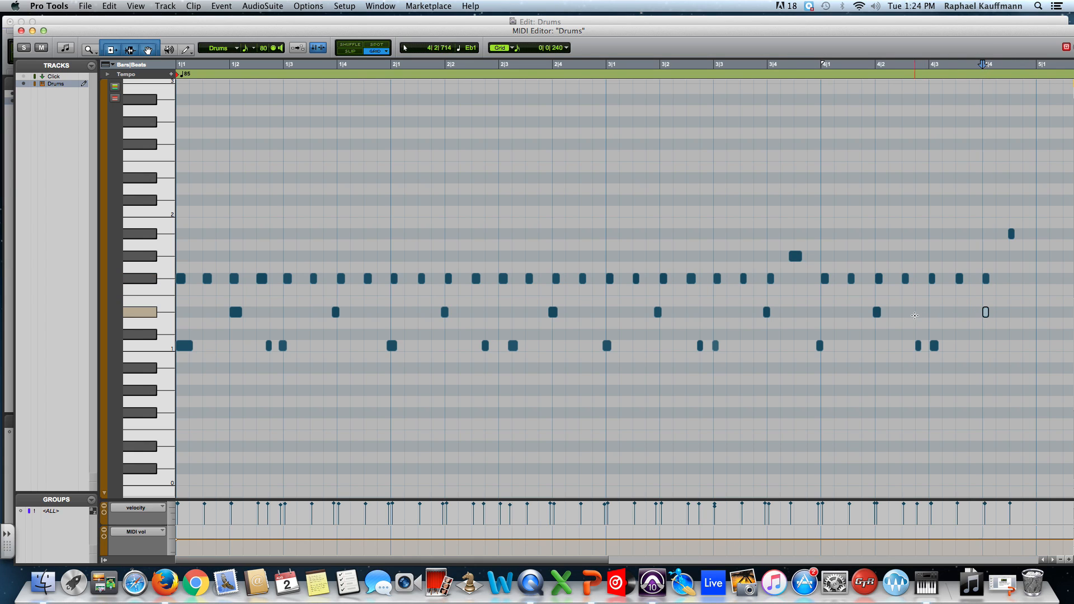
pyautogui.click(877, 313)
pyautogui.click(767, 312)
pyautogui.moveTo(766, 312); pyautogui.dragTo(771, 312)
pyautogui.moveTo(662, 317); pyautogui.dragTo(663, 312)
pyautogui.click(555, 314)
pyautogui.moveTo(555, 314); pyautogui.dragTo(556, 313)
pyautogui.moveTo(444, 312); pyautogui.dragTo(449, 312)
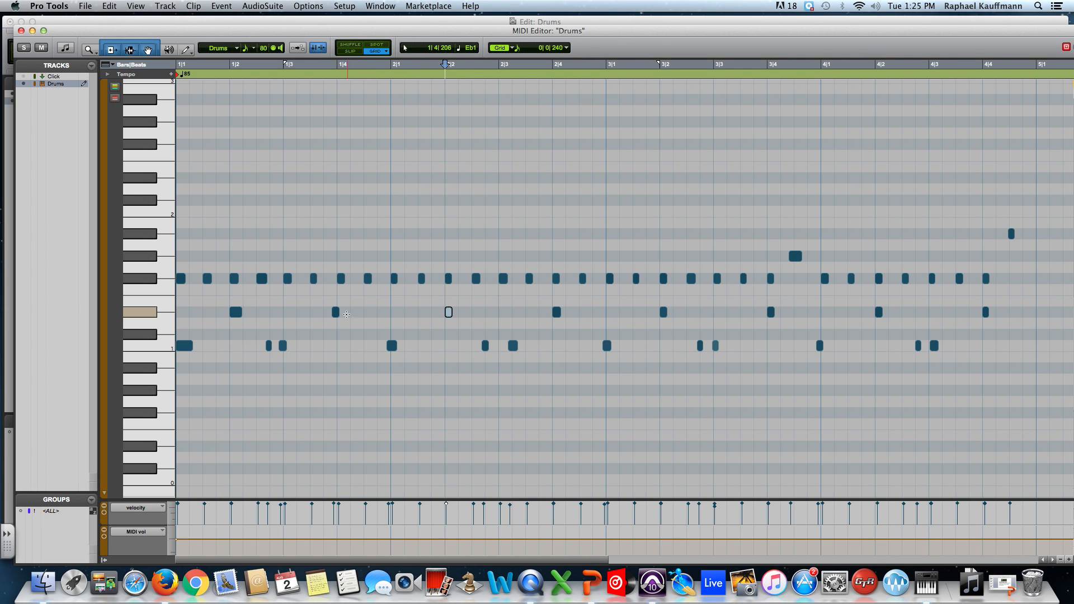
pyautogui.moveTo(336, 313); pyautogui.dragTo(339, 314)
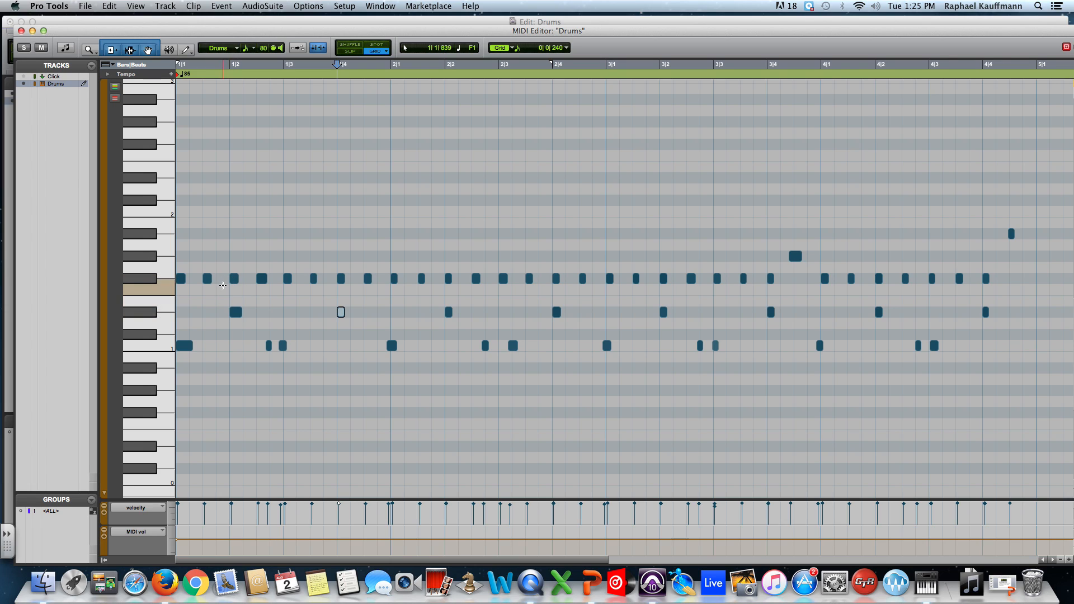
# Step: Trim the first kick note, bar 1's eight hi-hat notes and its beat 2 snare note to one 240-tick grid unit each
pyautogui.moveTo(189, 347); pyautogui.dragTo(202, 347)
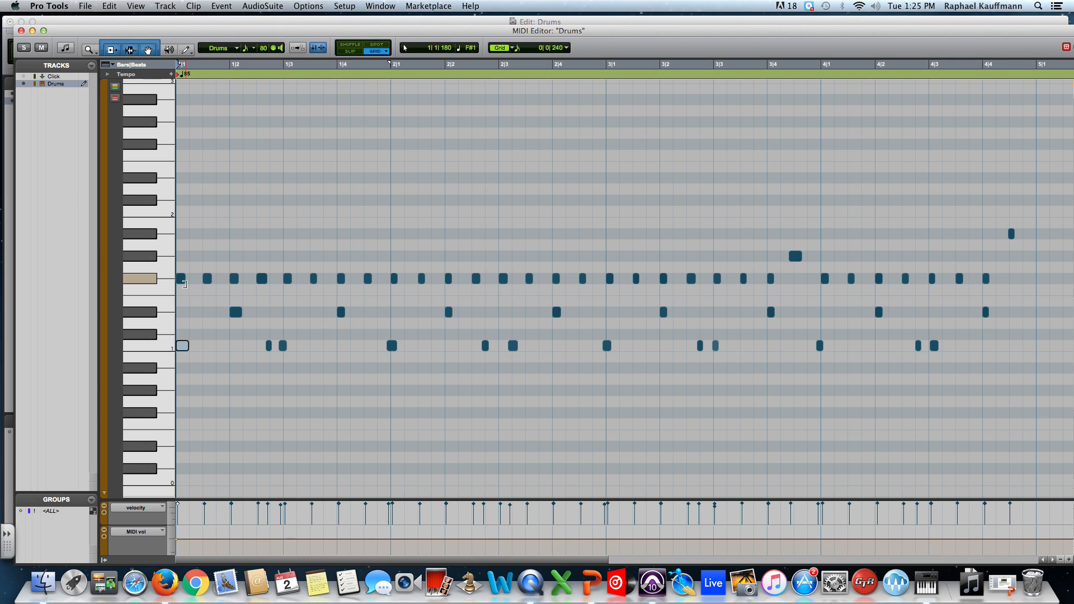
pyautogui.click(211, 279)
pyautogui.click(211, 279)
pyautogui.click(240, 278)
pyautogui.moveTo(238, 279); pyautogui.dragTo(319, 279)
pyautogui.click(266, 279)
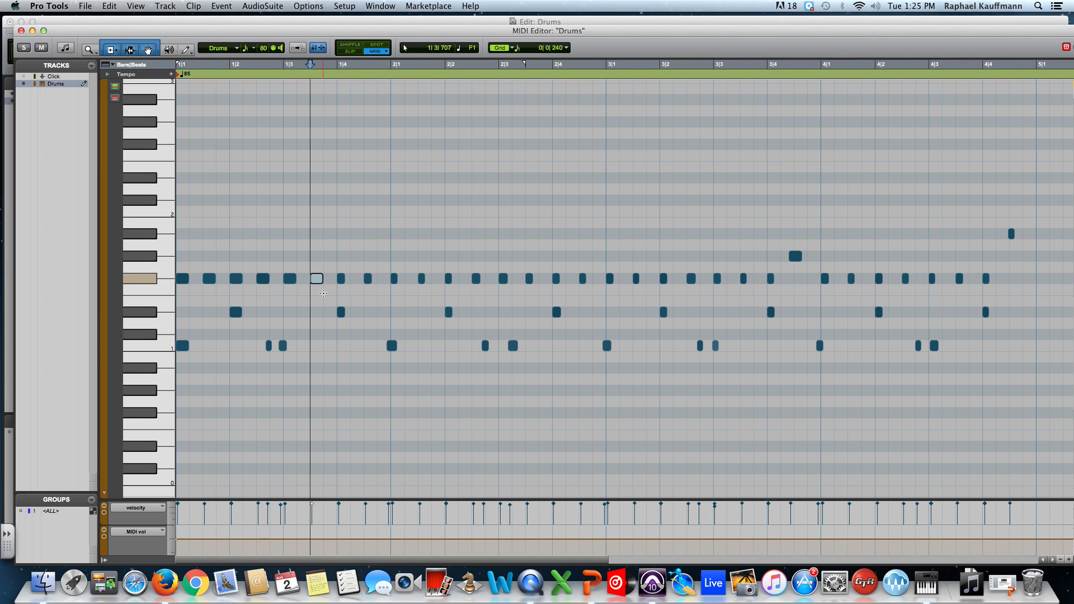
pyautogui.click(347, 280)
pyautogui.click(347, 280)
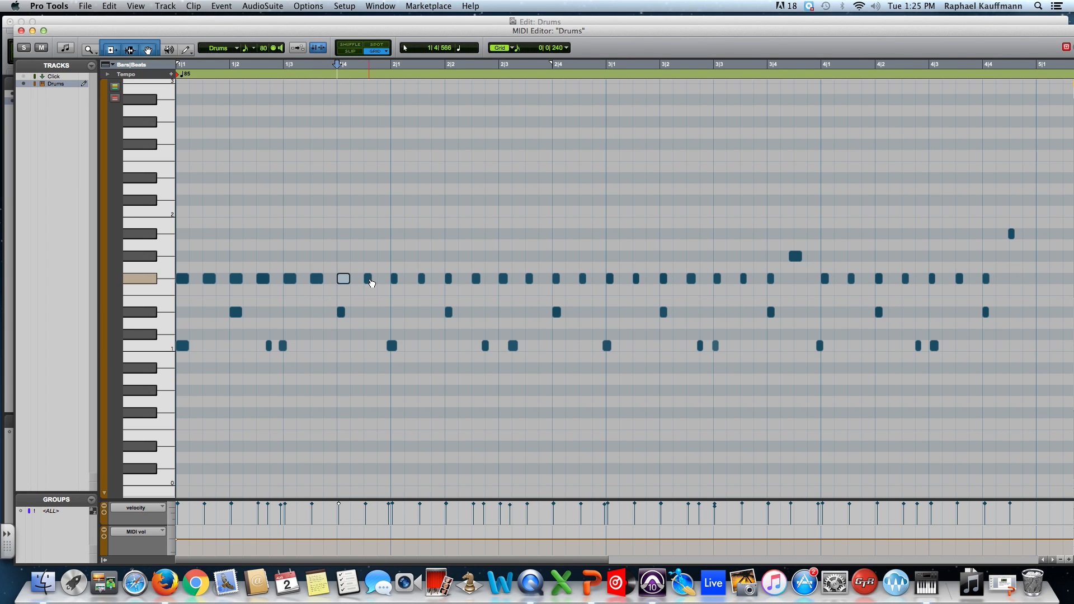
pyautogui.moveTo(369, 279); pyautogui.dragTo(377, 279)
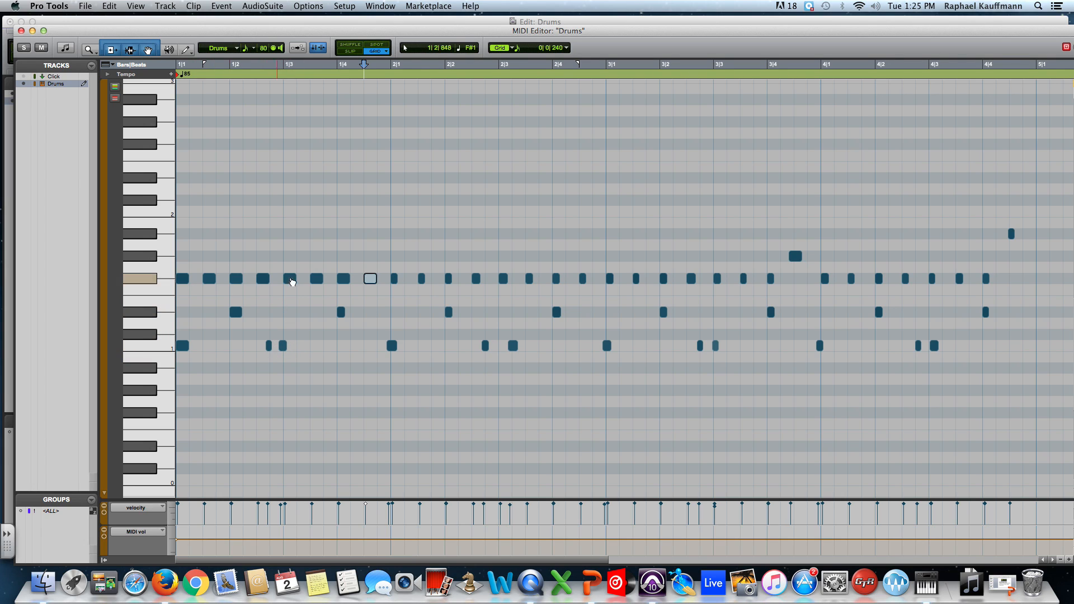
pyautogui.click(237, 314)
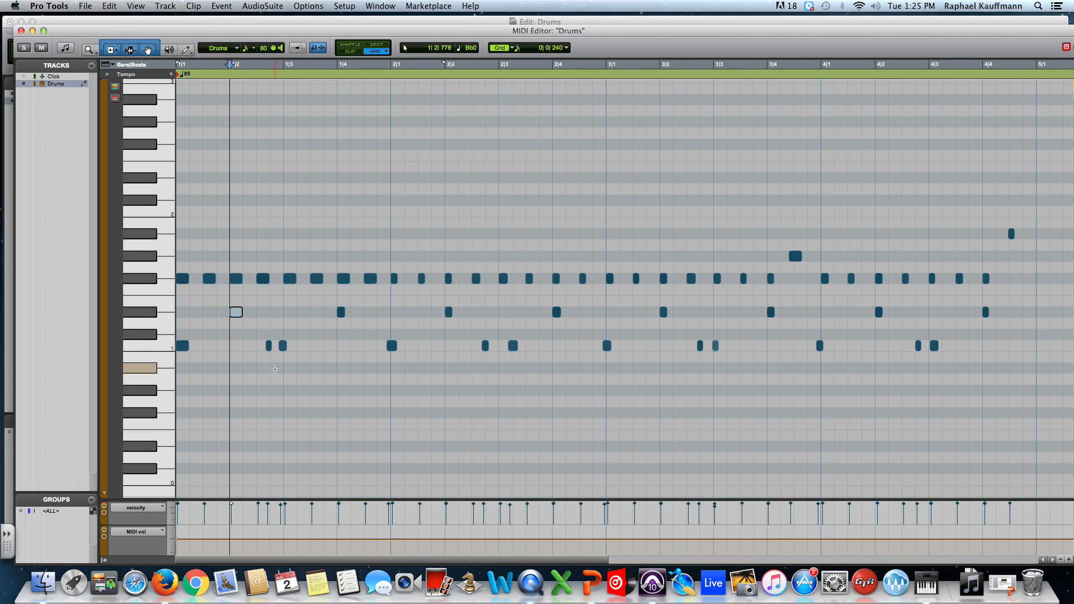
# Step: Snap the remaining kick notes of bars 1 and 2 to 1|2|720, 1|3|000, 2|1|000, 2|2|720 and 2|3|000
pyautogui.click(270, 346)
pyautogui.click(284, 346)
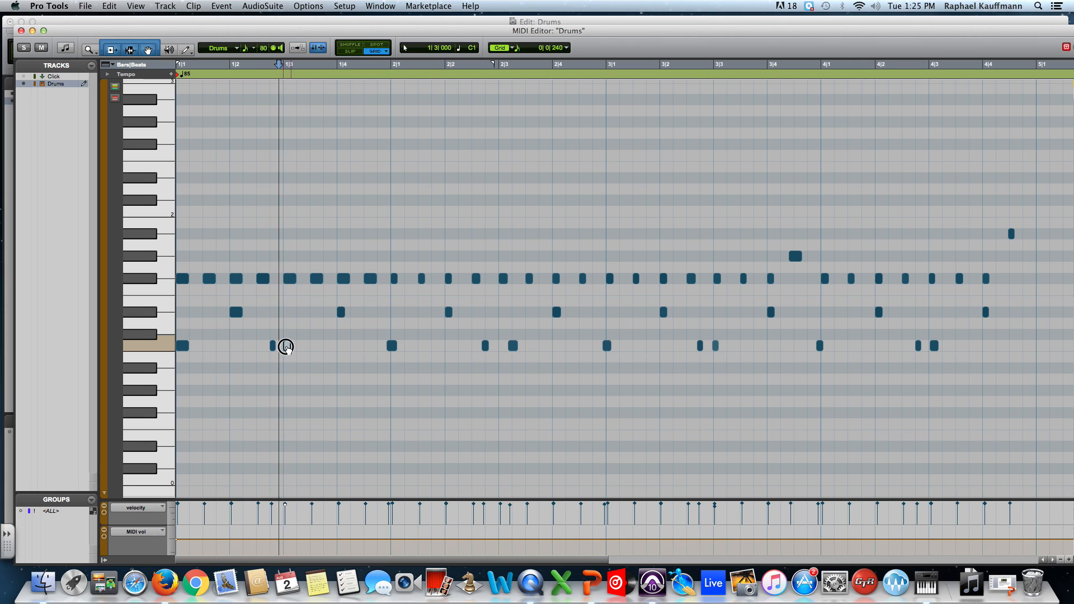
pyautogui.click(391, 347)
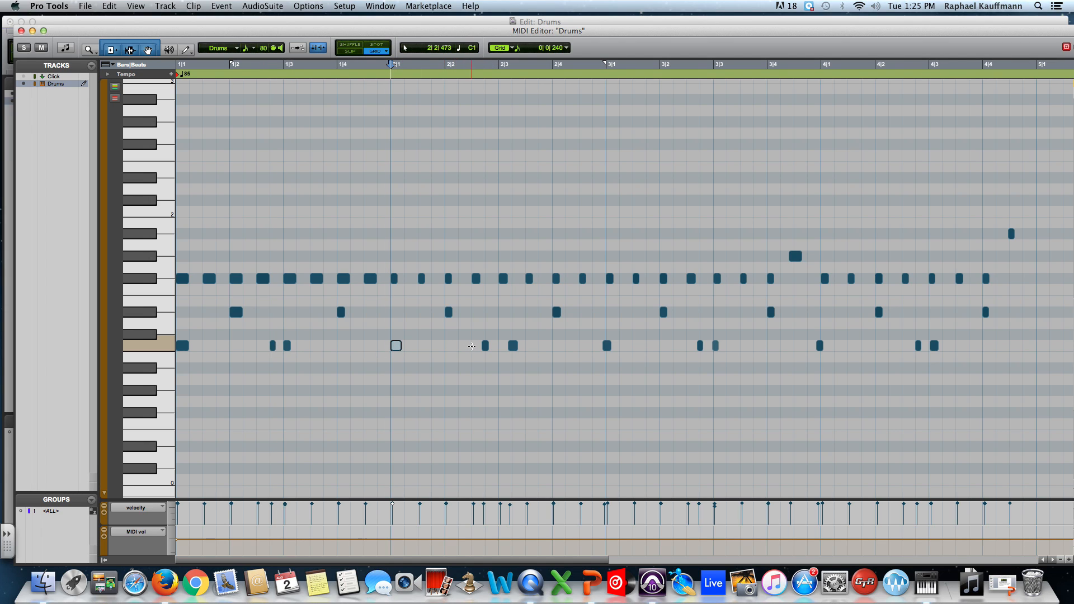
pyautogui.moveTo(487, 347); pyautogui.dragTo(504, 347)
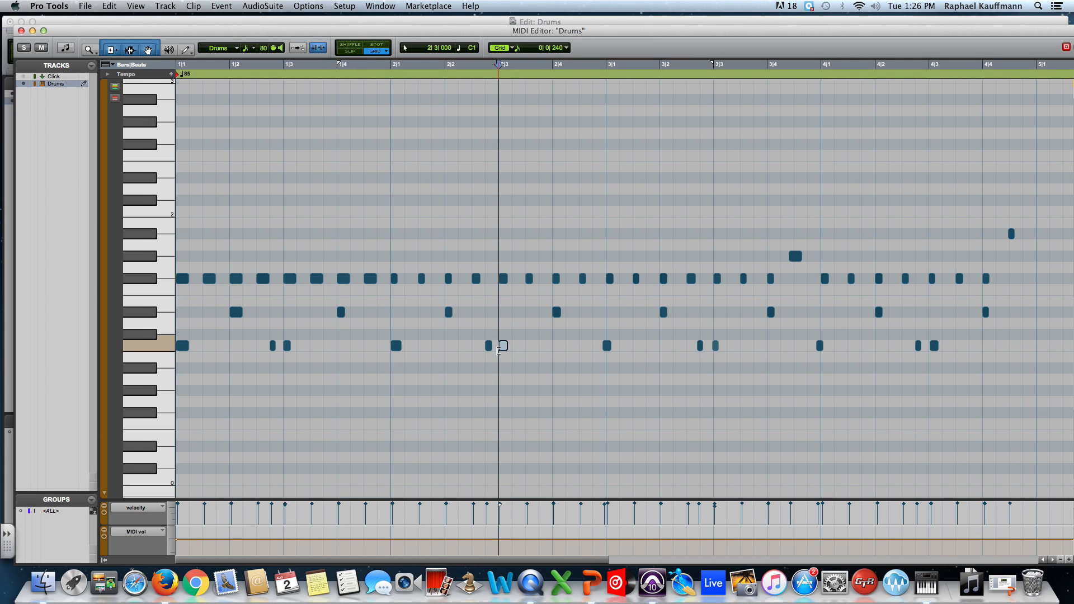
pyautogui.click(397, 347)
pyautogui.press('space')
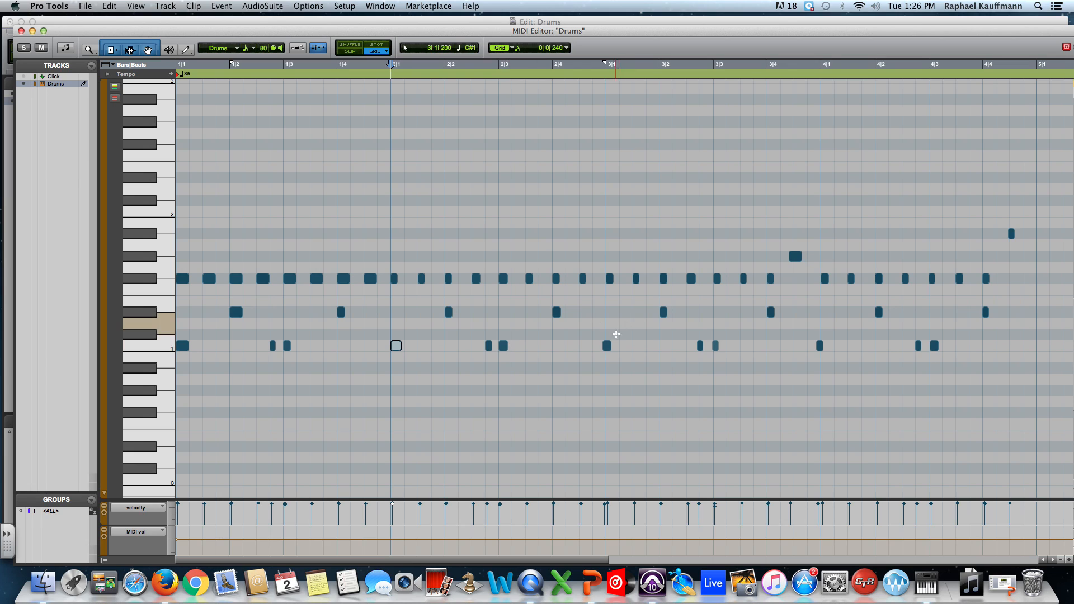
# Step: Snap the kick notes of bars 3 and 4 to beat 1, beat 2 plus 720 ticks, and beat 3 of each bar
pyautogui.moveTo(606, 347); pyautogui.dragTo(611, 348)
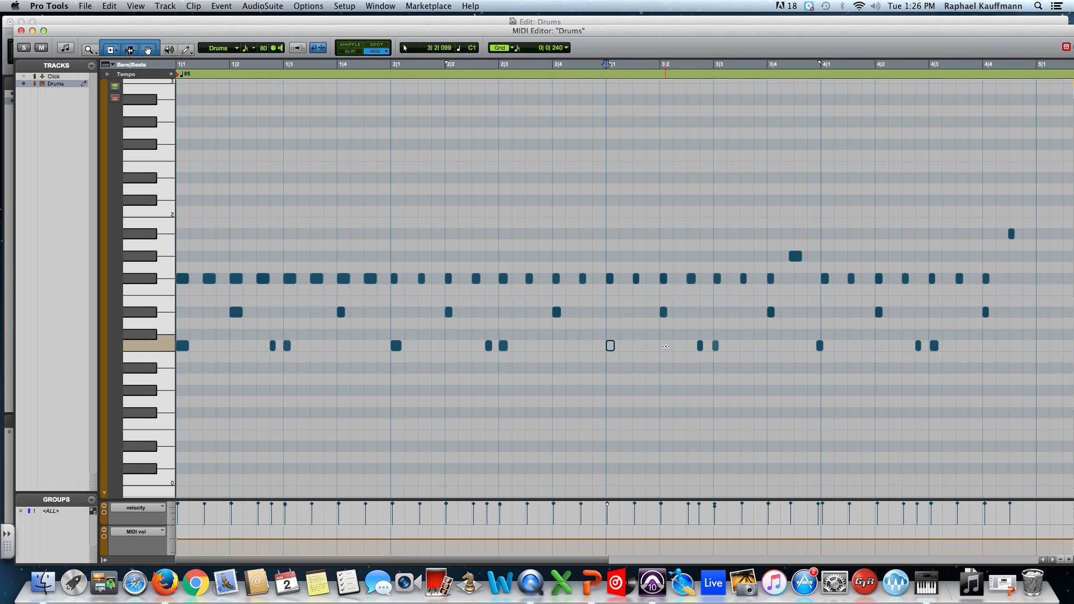
pyautogui.moveTo(701, 352); pyautogui.dragTo(707, 347)
pyautogui.click(717, 347)
pyautogui.click(721, 346)
pyautogui.moveTo(821, 348); pyautogui.dragTo(826, 348)
pyautogui.click(918, 349)
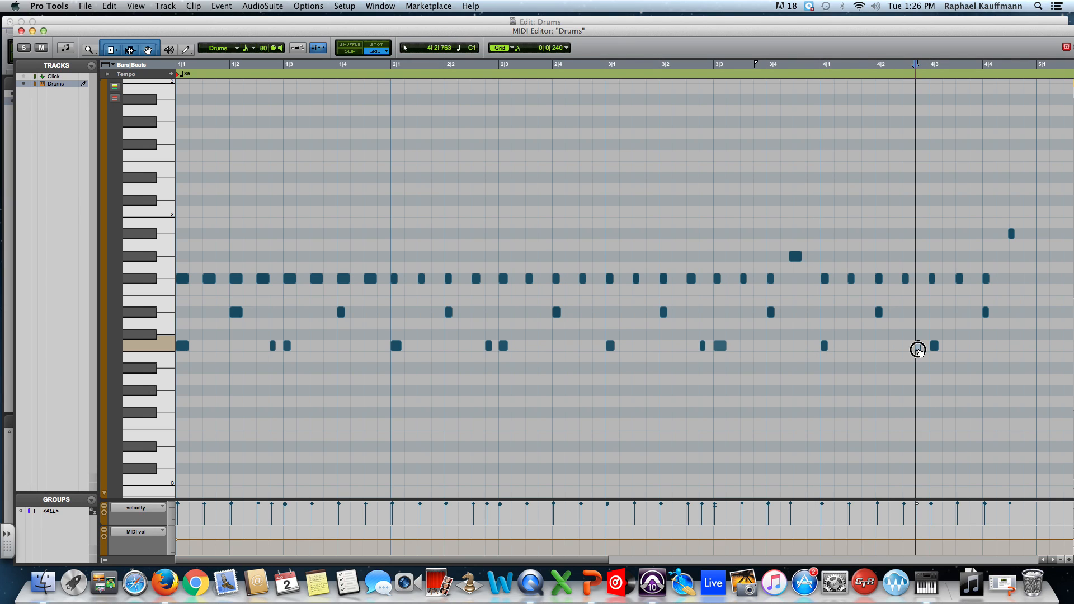
pyautogui.click(934, 349)
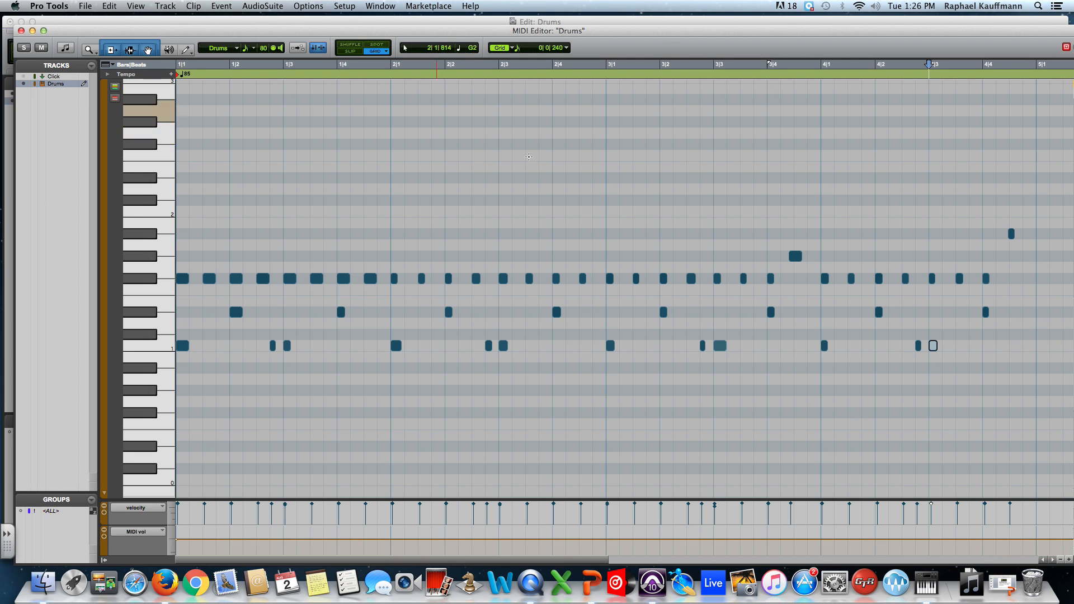
# Step: Play the corrected beat from the start and bring the Edit window forward to listen for notes still off the grid
pyautogui.press('Return')
pyautogui.press('space')
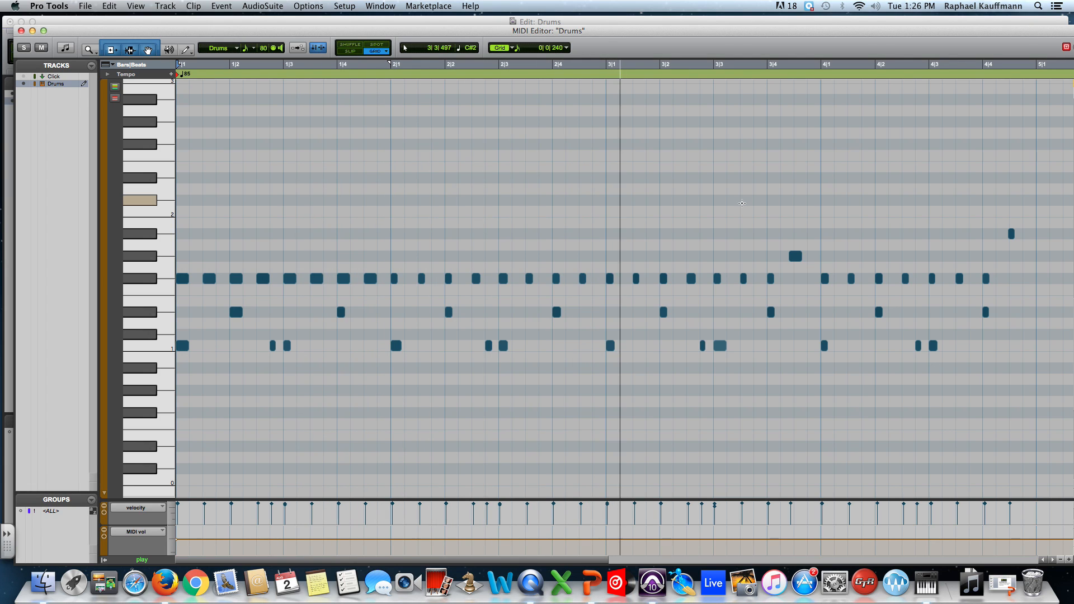
pyautogui.click(196, 21)
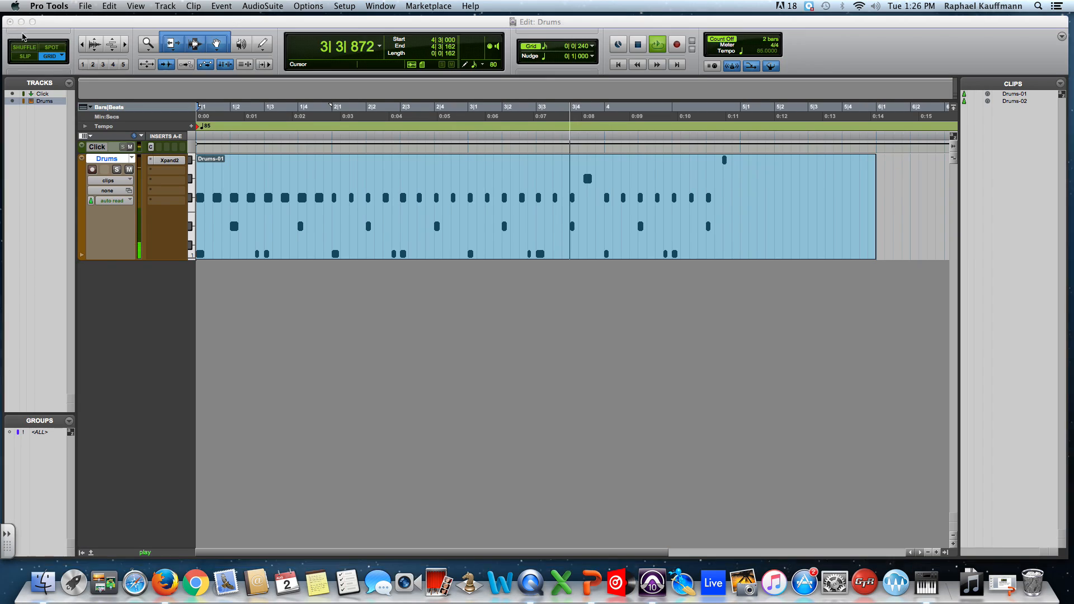
pyautogui.press('space')
pyautogui.press('Return')
# Step: Reopen the clip in the MIDI Editor, snap the two high fill notes to 3|4|480 and 4|4|480, and close the editor
pyautogui.moveTo(577, 178); pyautogui.dragTo(602, 180)
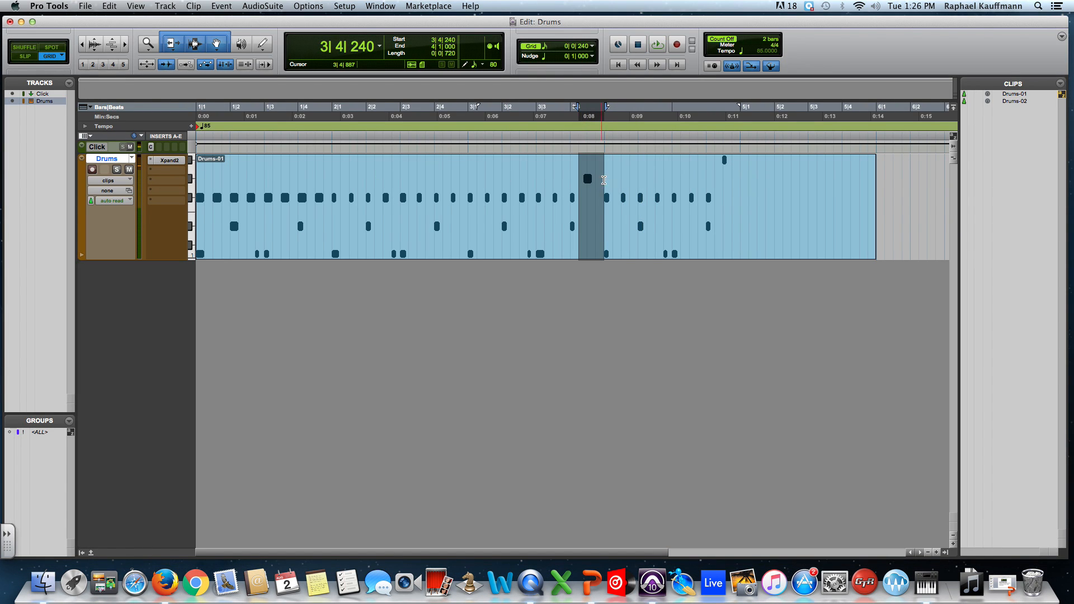
pyautogui.doubleClick(615, 246)
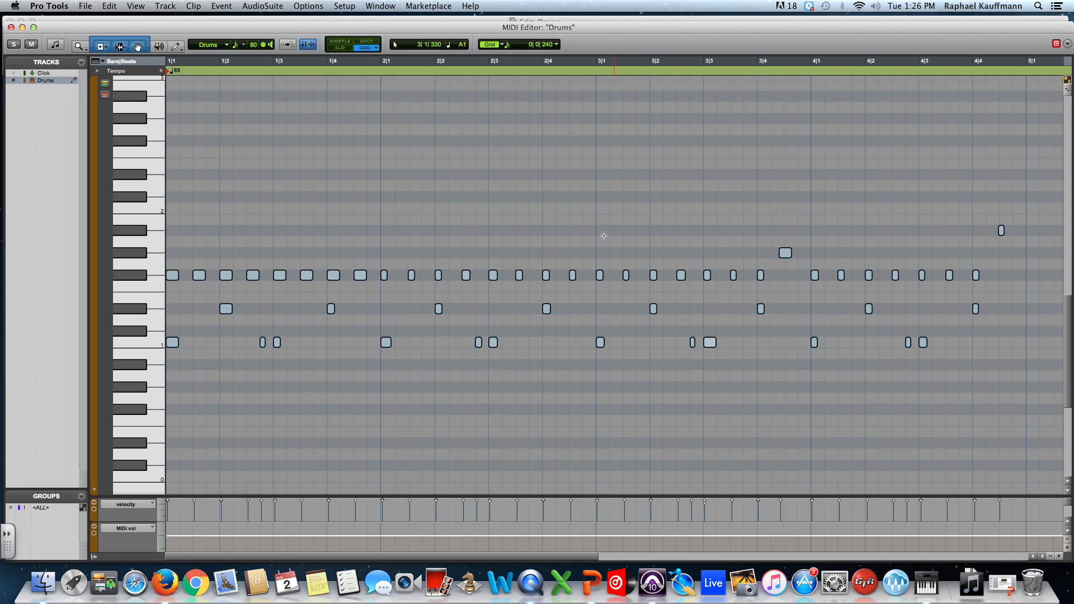
pyautogui.click(756, 249)
pyautogui.moveTo(786, 254); pyautogui.dragTo(791, 254)
pyautogui.click(1002, 232)
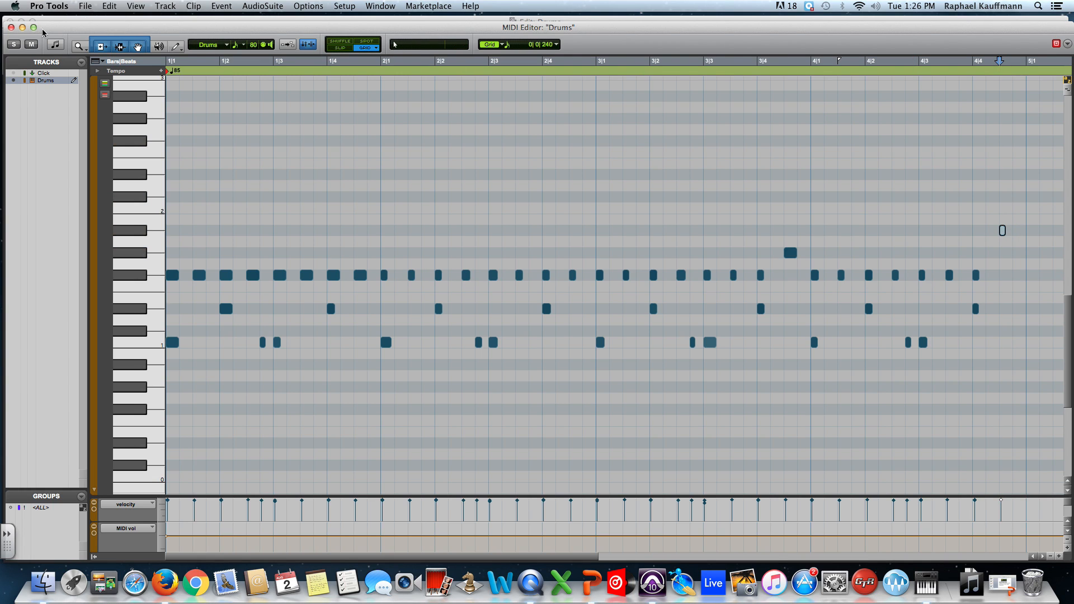
pyautogui.click(11, 27)
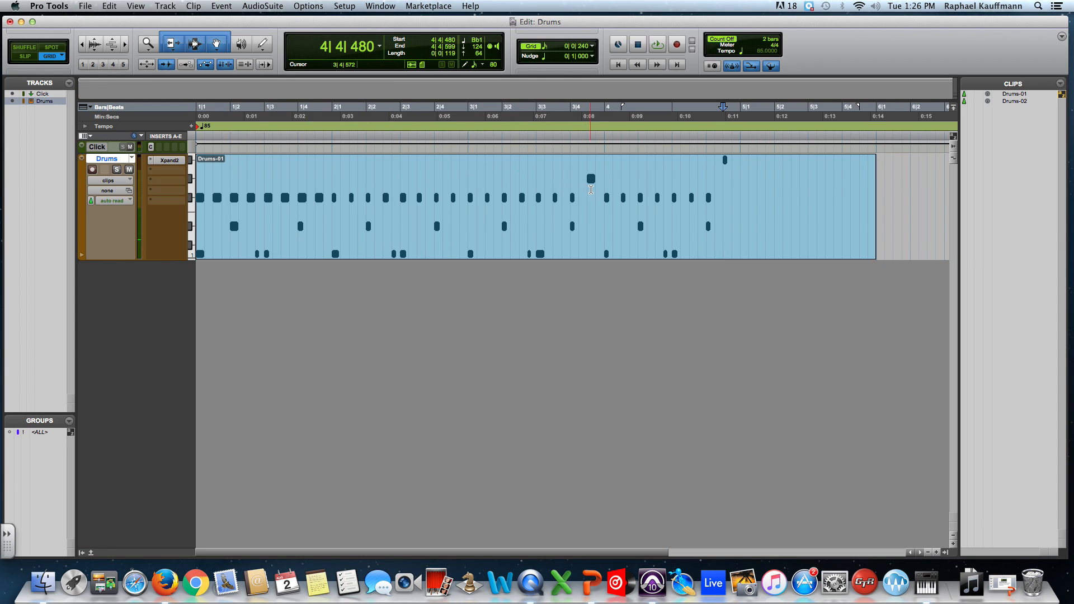
# Step: Select the drum clip in the Edit window and play it back to check the fill notes
pyautogui.press('space')
pyautogui.press('space')
pyautogui.click(532, 240)
pyautogui.press('space')
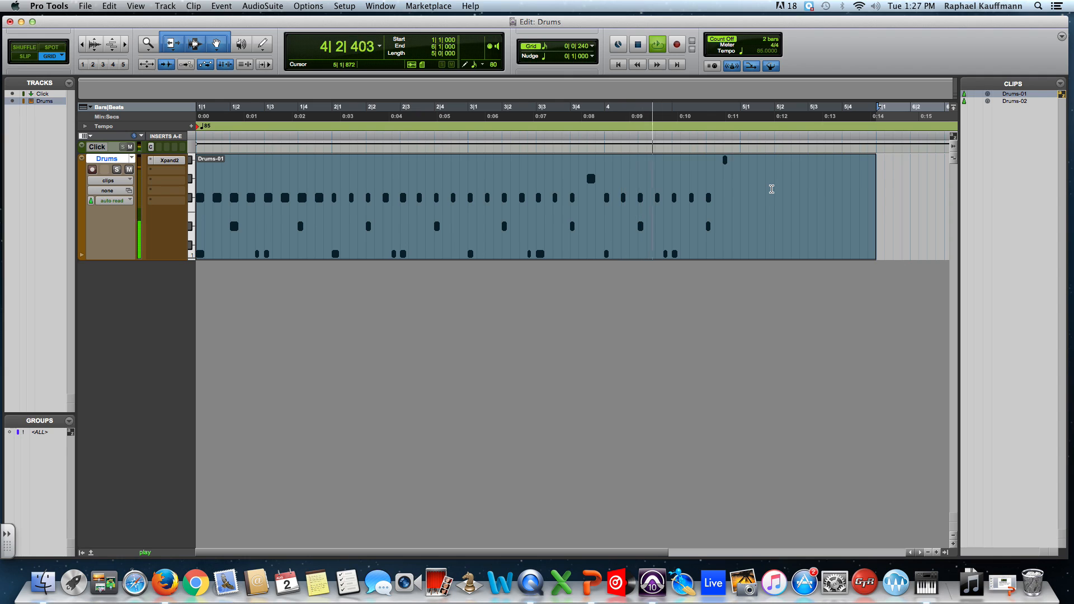
pyautogui.press('space')
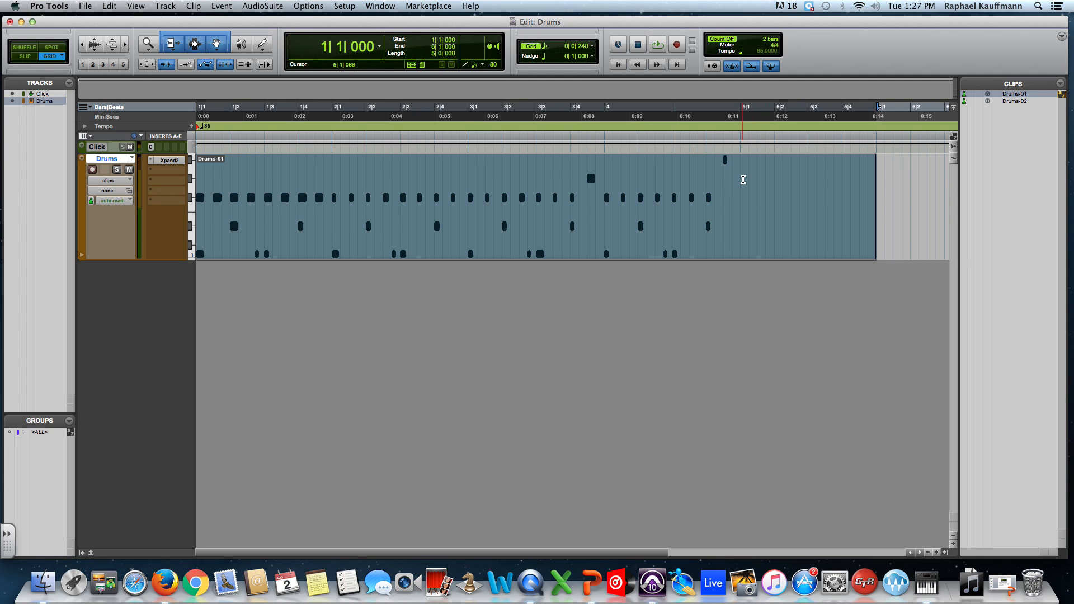
# Step: Locate the end of the beat at 5|1|000, reselect the whole clip and listen to it again through bar 4
pyautogui.click(742, 179)
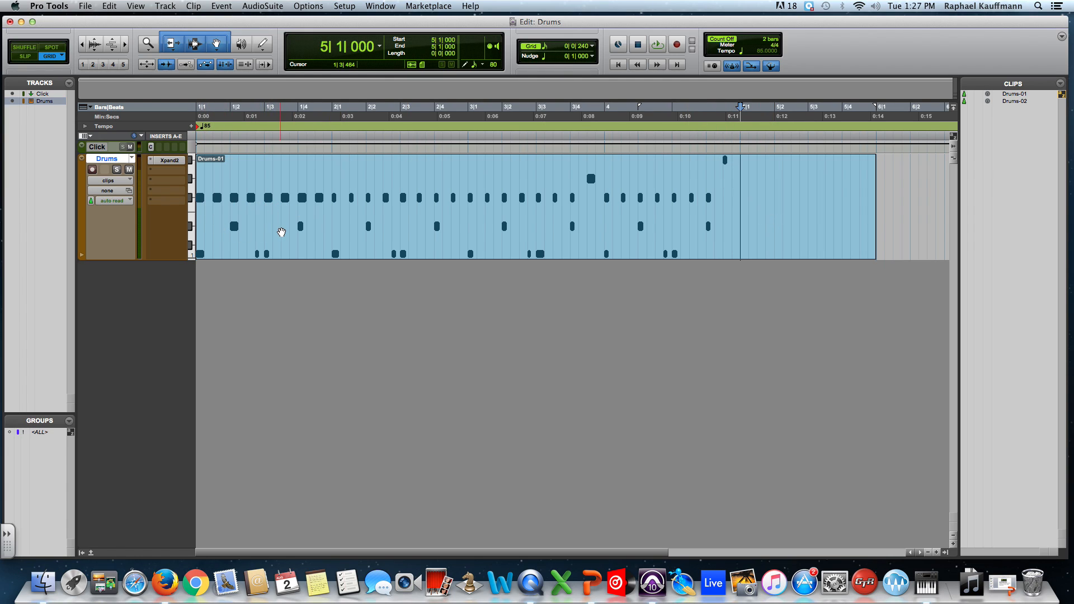
pyautogui.click(281, 233)
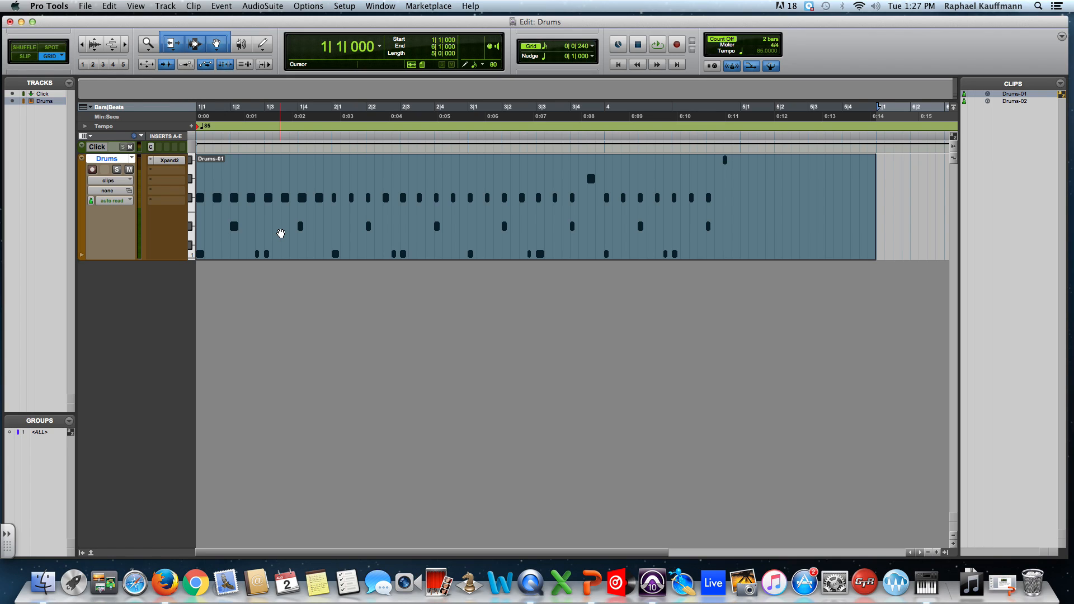
pyautogui.press('space')
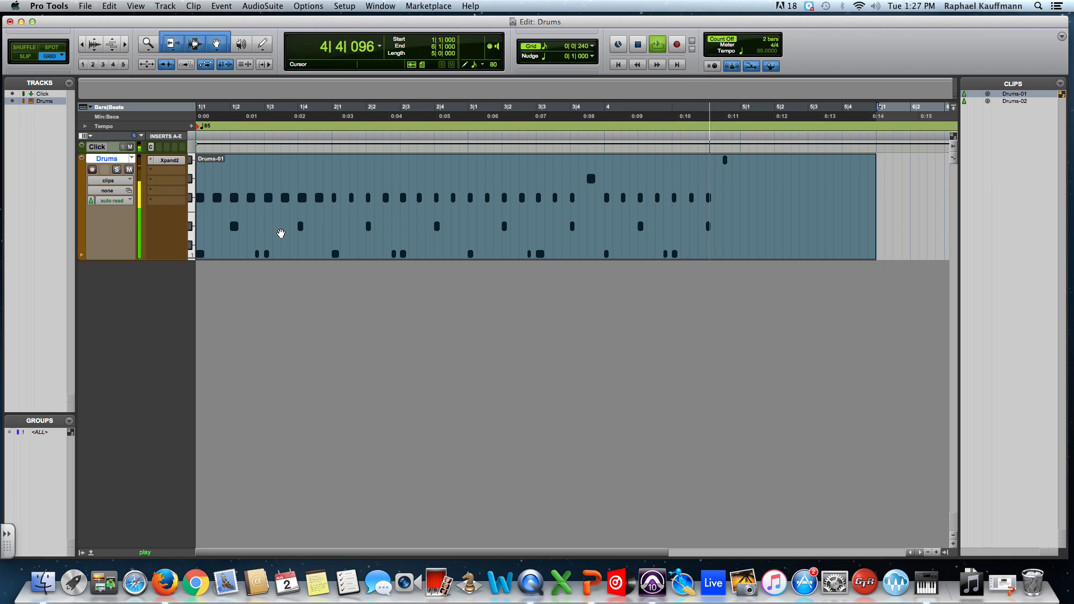
pyautogui.press('space')
pyautogui.press('super+bracketright')
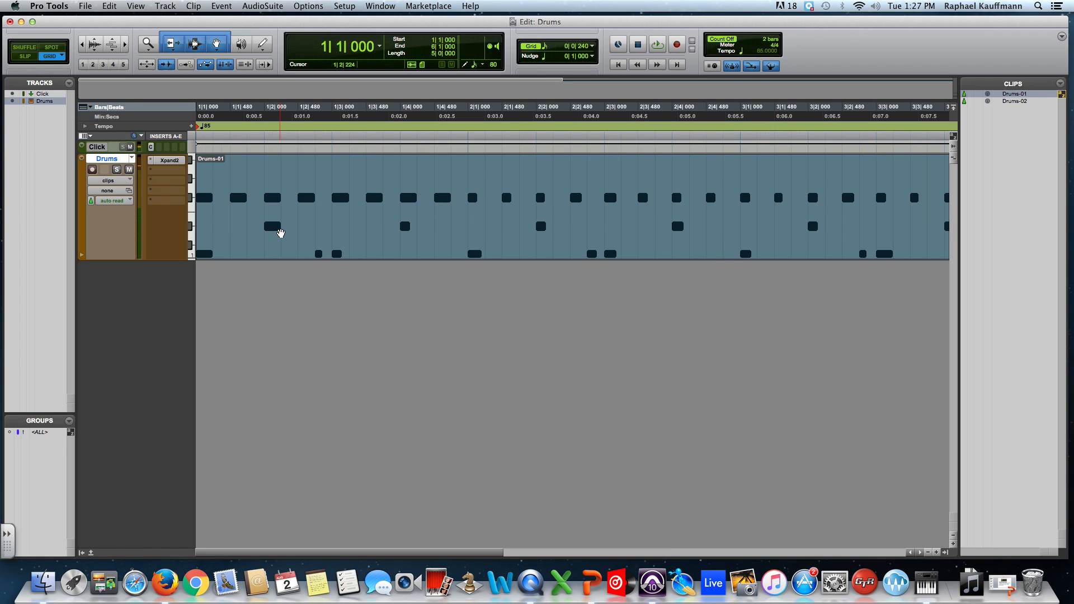
pyautogui.press('super+bracketleft')
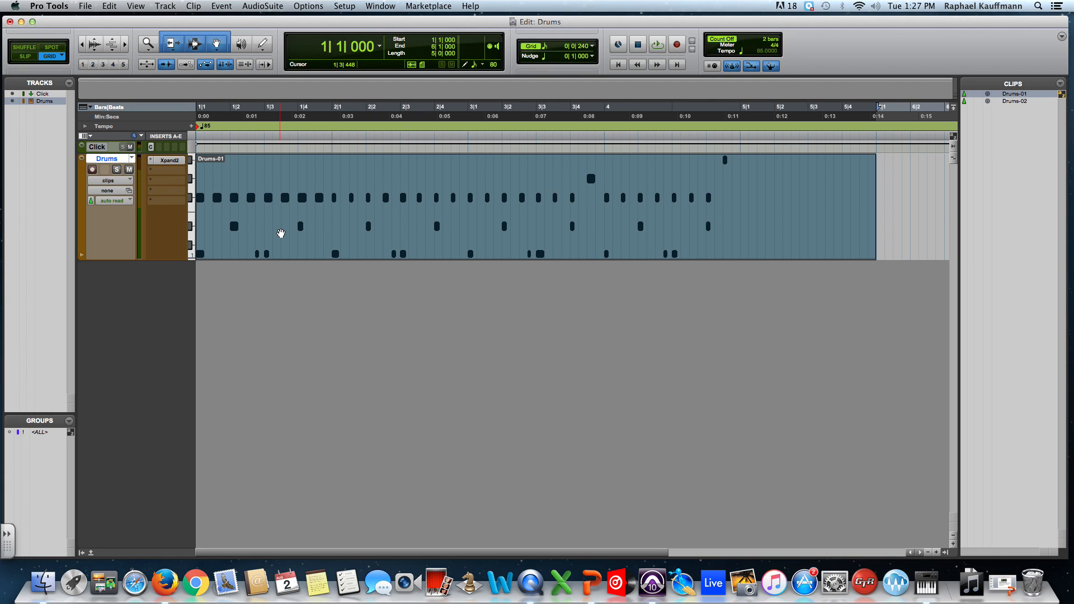
# Step: Try separating the drum clip at 5|1|000 and deleting its empty last bar, and undo both edits
pyautogui.moveTo(742, 161); pyautogui.dragTo(887, 165)
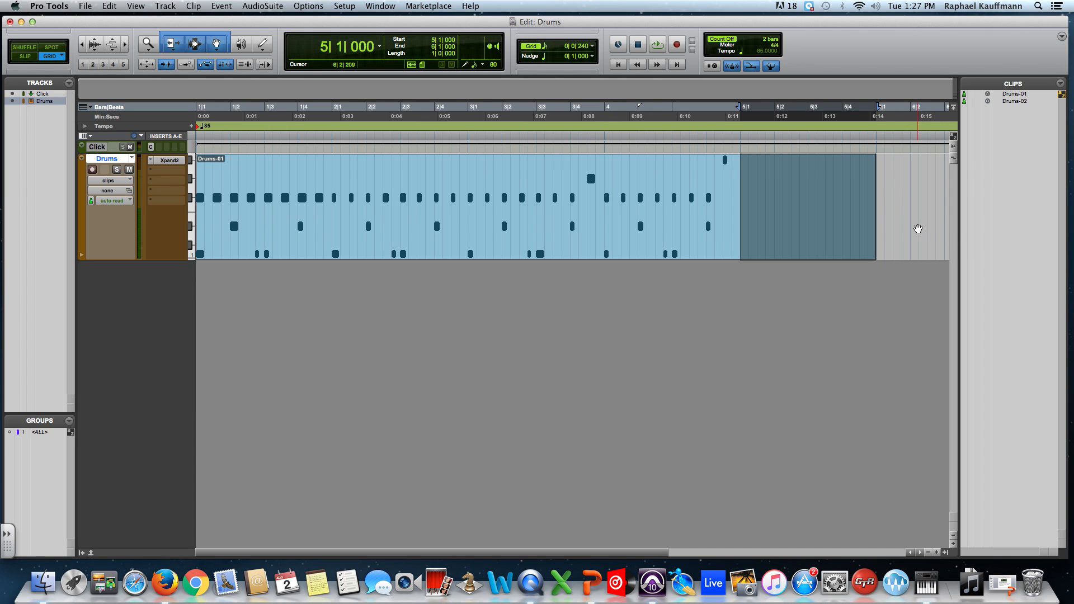
pyautogui.click(918, 229)
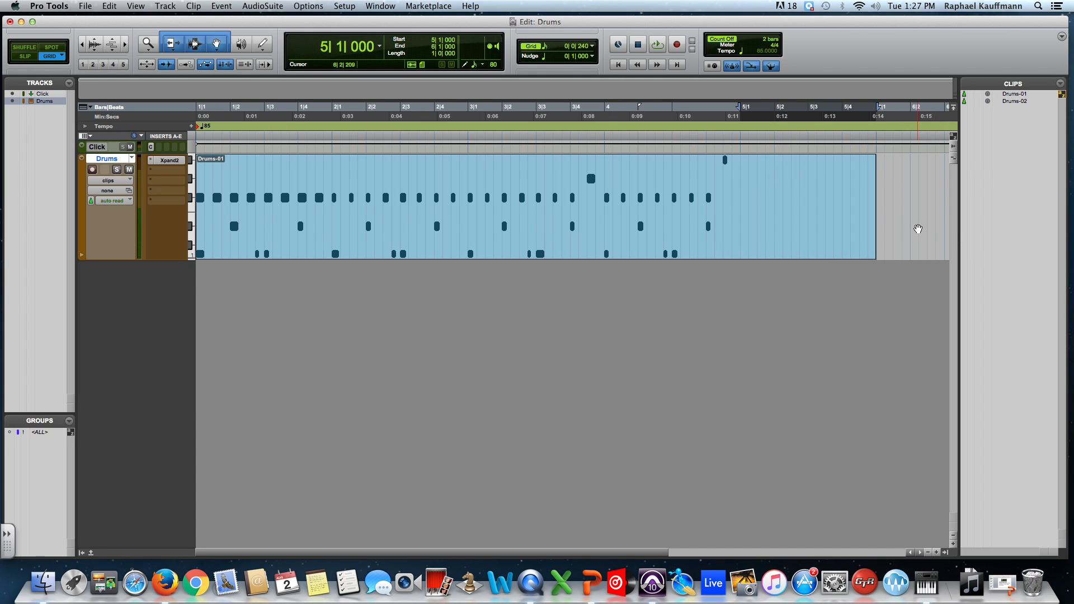
pyautogui.click(743, 179)
pyautogui.press('super+e')
pyautogui.click(761, 225)
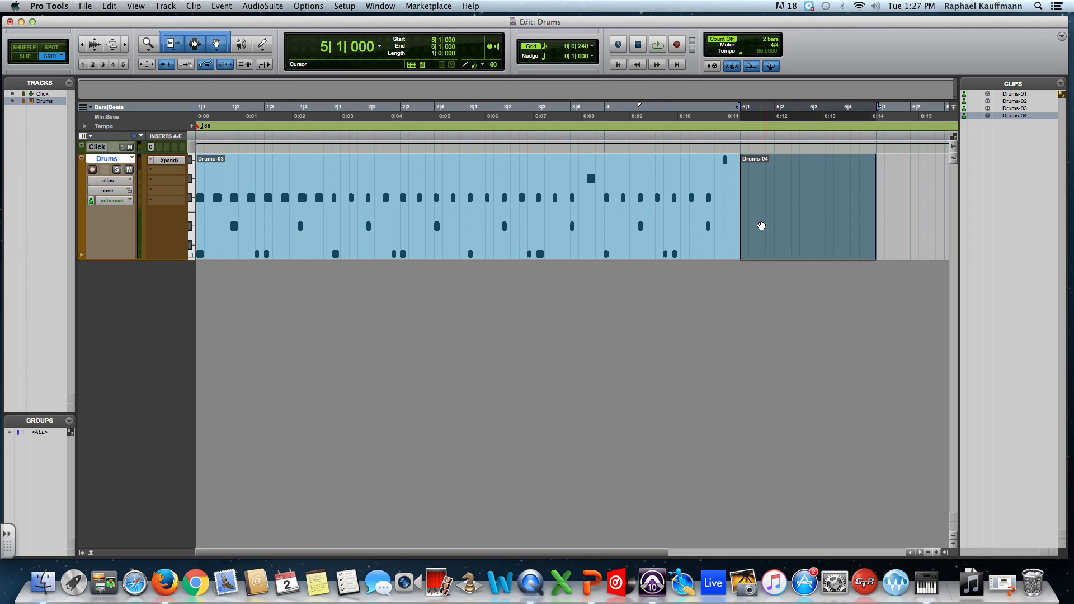
pyautogui.press('Delete')
pyautogui.press('super+z')
pyautogui.press('super+z')
pyautogui.click(885, 223)
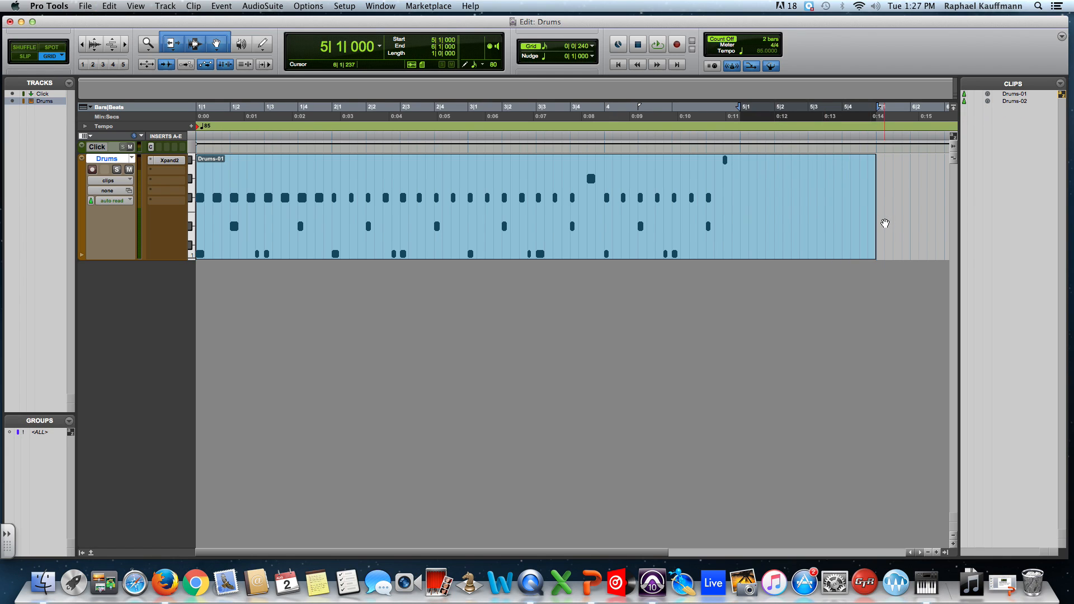
# Step: Trim the end of the drum clip back to 5|1|000 and play the four-bar clip
pyautogui.click(838, 202)
pyautogui.moveTo(838, 201); pyautogui.dragTo(740, 199)
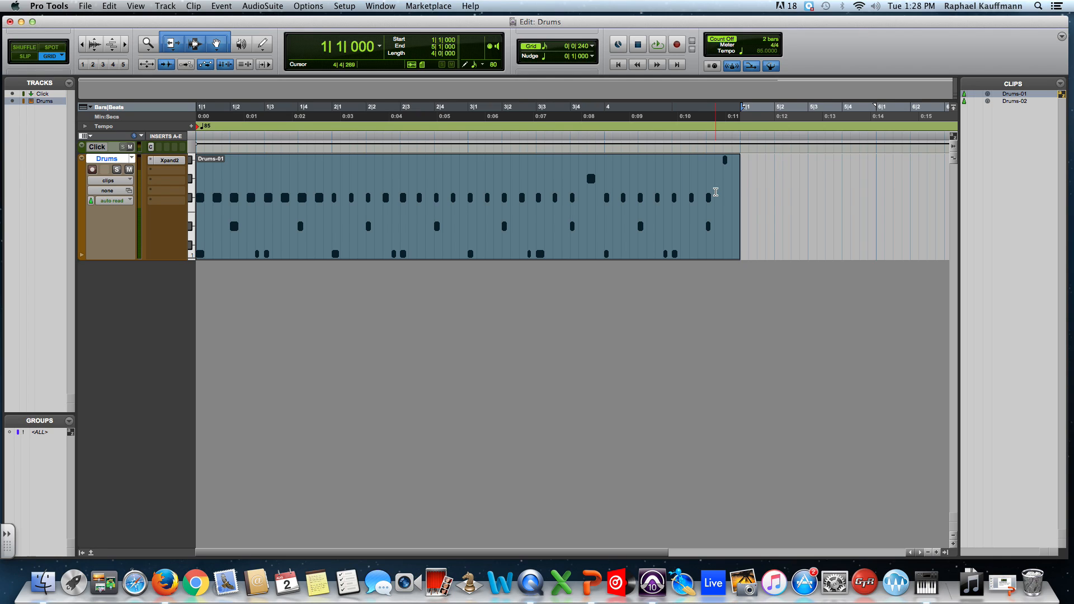
pyautogui.click(666, 47)
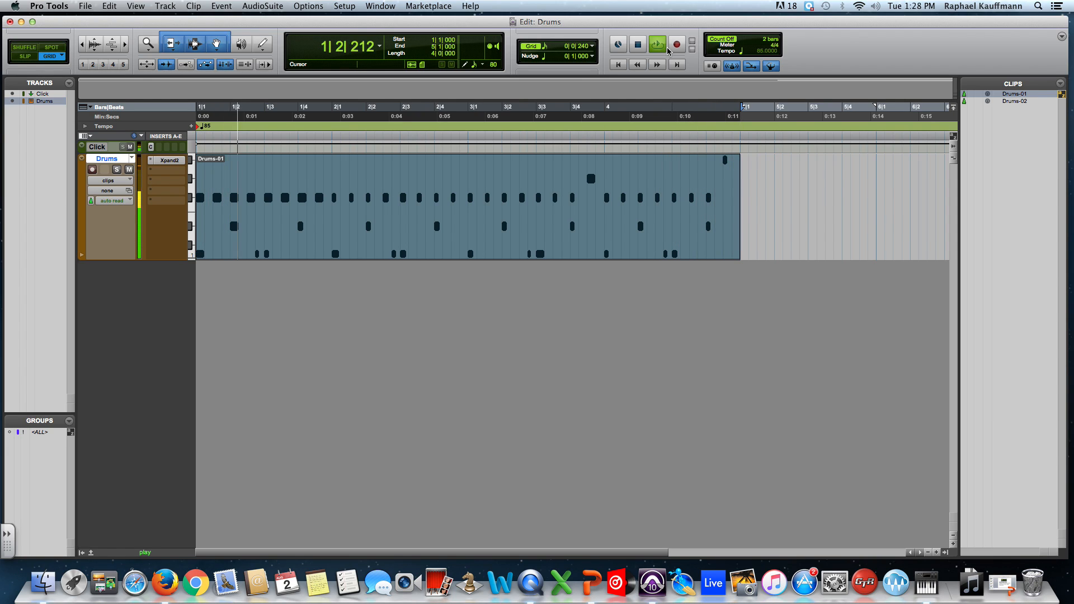
pyautogui.click(667, 48)
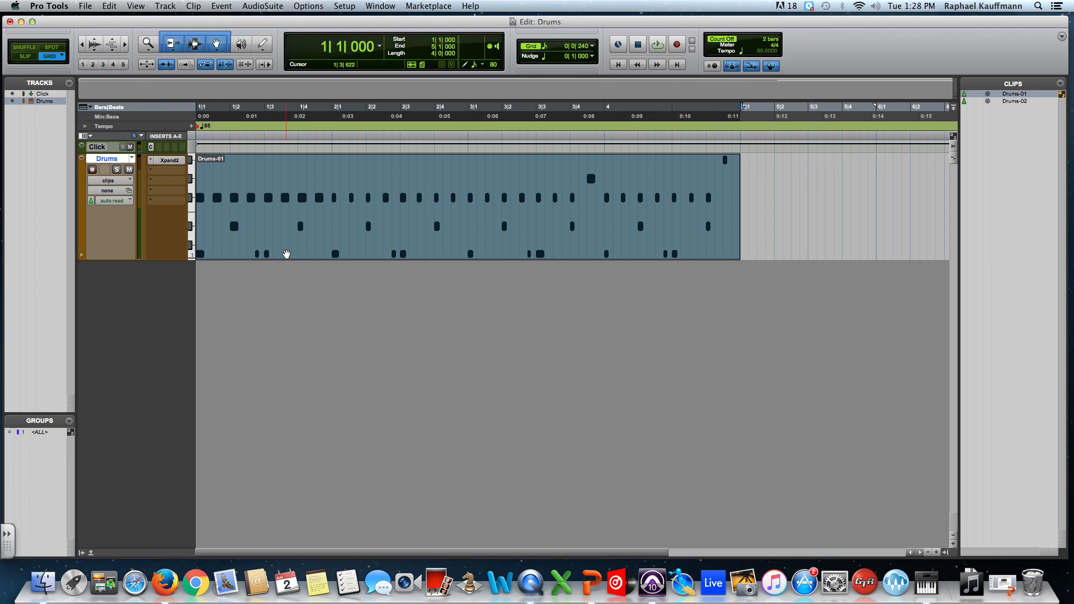
# Step: Review the drum notes' grid alignment in the MIDI Editor and return to the Edit window
pyautogui.doubleClick(302, 258)
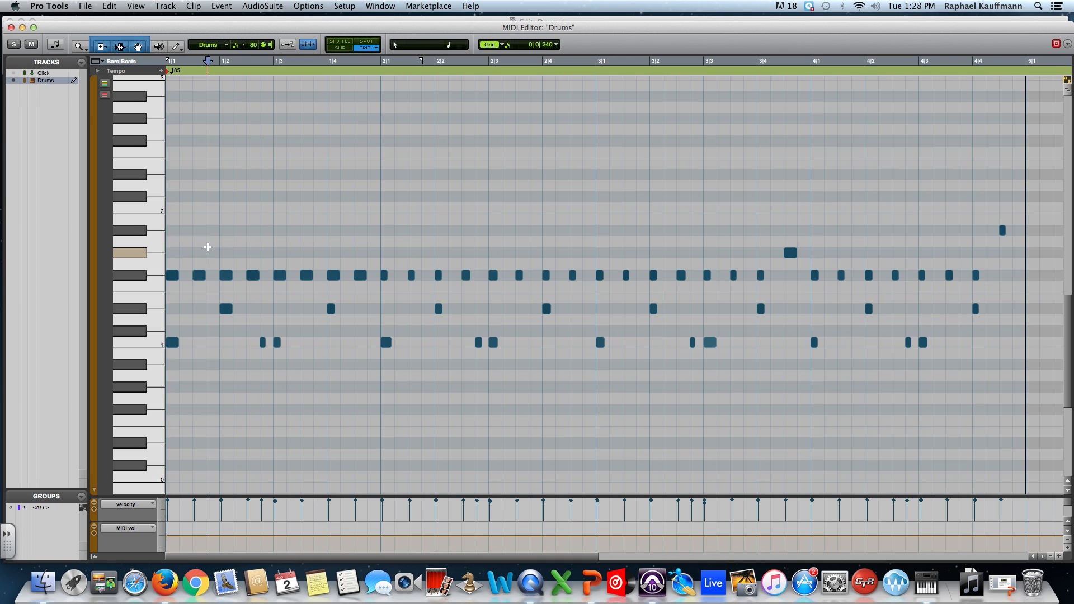
pyautogui.click(215, 250)
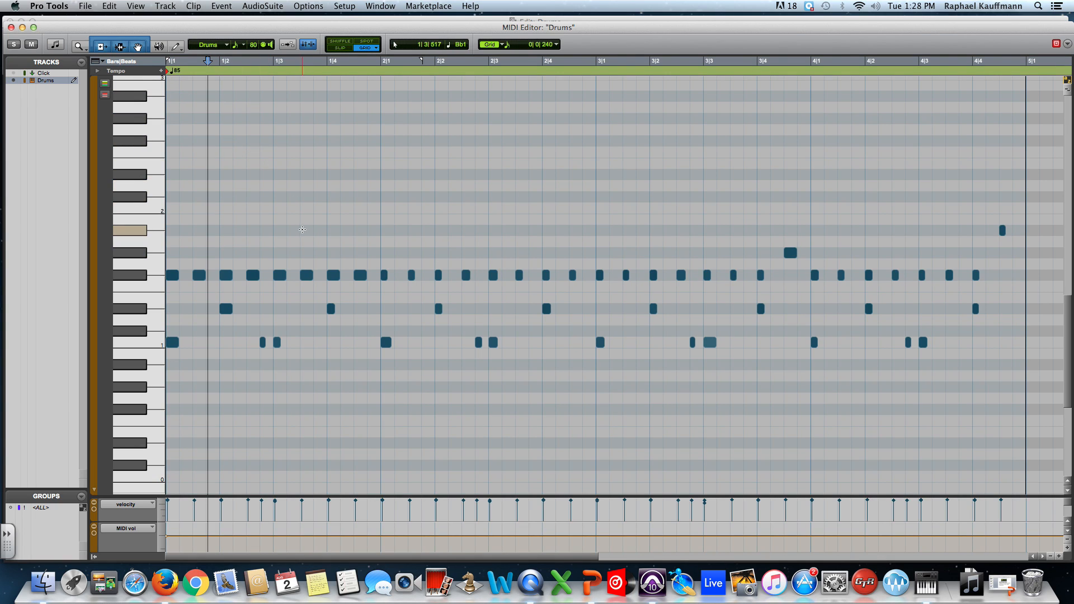
pyautogui.click(11, 27)
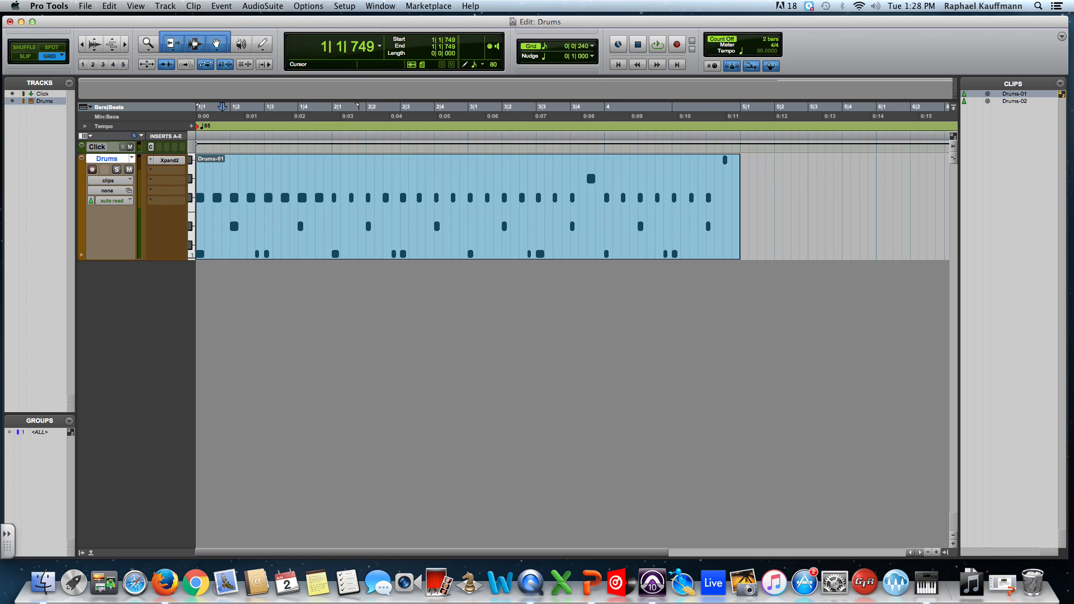
# Step: Close the Edit window of the Drums session
pyautogui.click(165, 6)
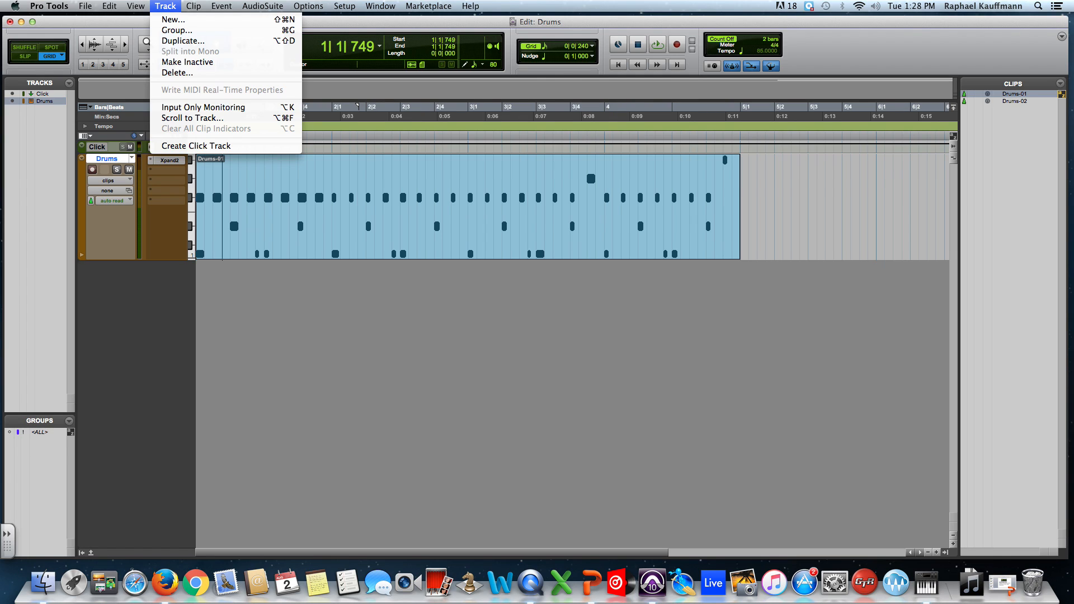
pyautogui.click(165, 6)
pyautogui.click(165, 6)
pyautogui.click(165, 6)
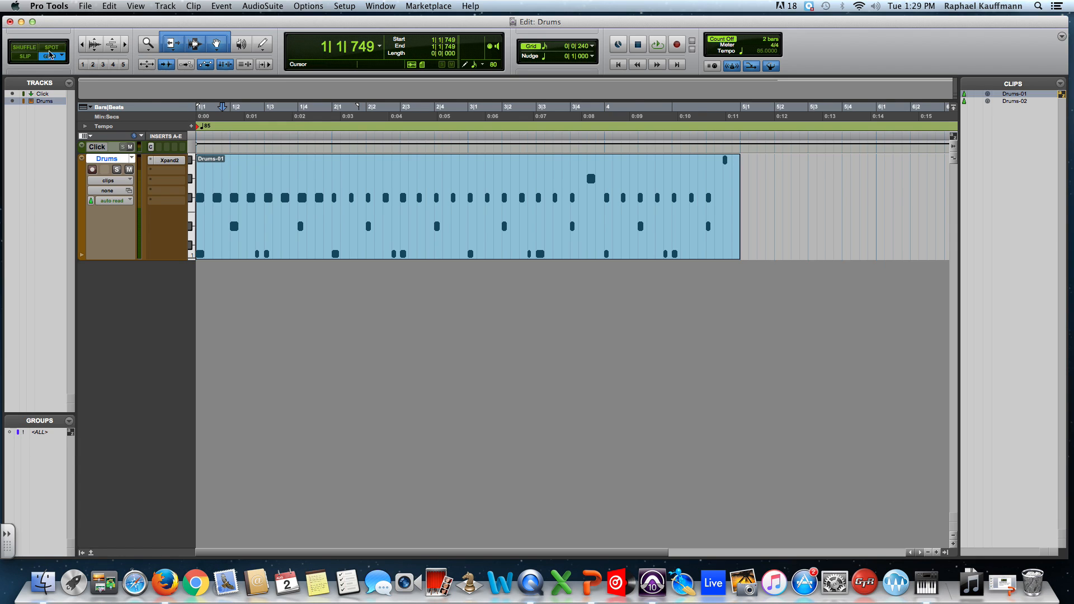
pyautogui.click(10, 22)
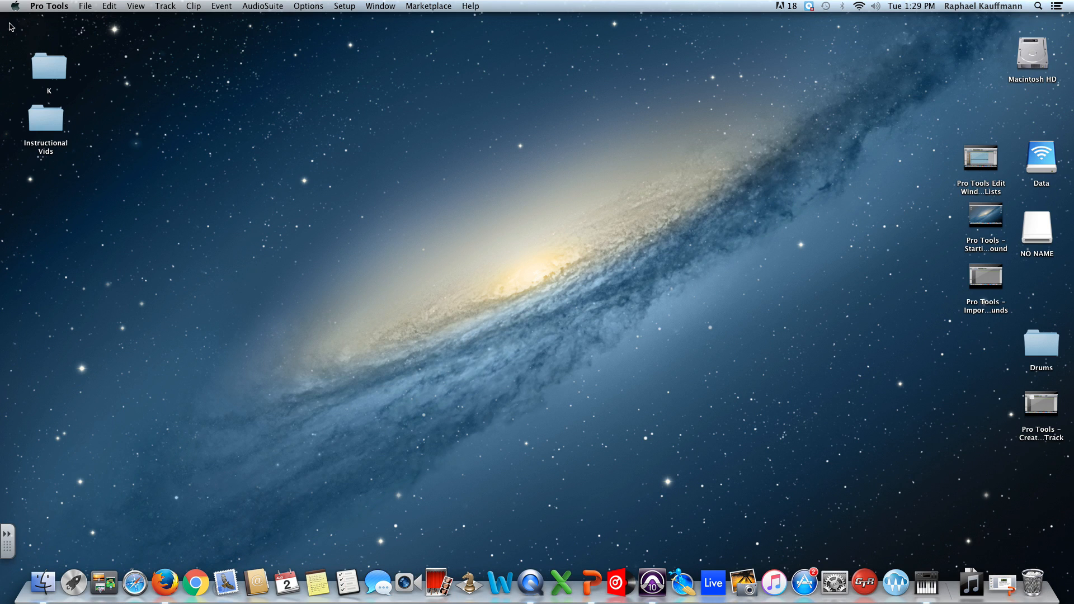